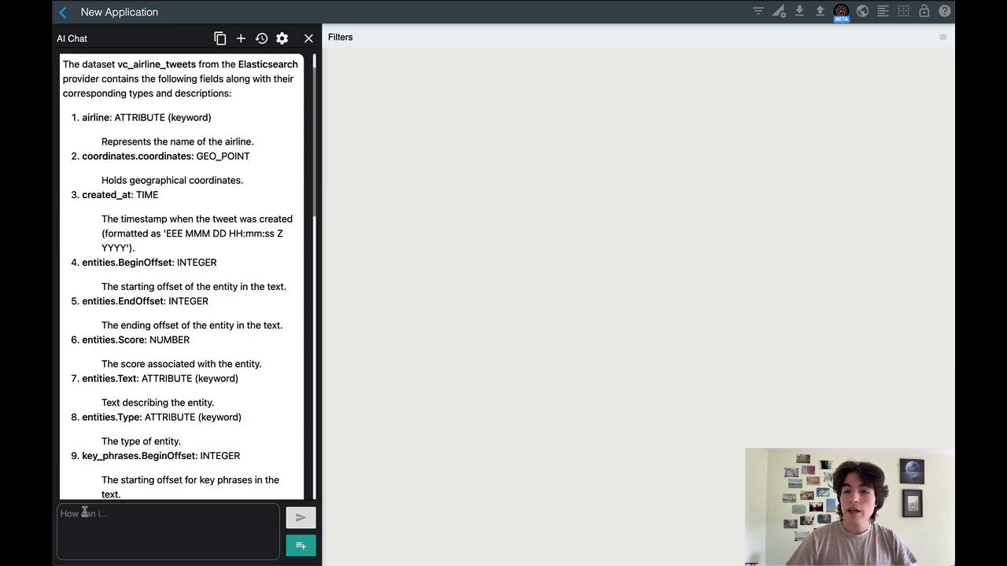
Ask the AI chat to "suggest charts to better understand this dataset"
{"action": "scroll", "coordinate": [126, 464], "scroll_direction": "down", "scroll_amount": 10}
{"action": "scroll", "coordinate": [126, 465], "scroll_direction": "down", "scroll_amount": 3}
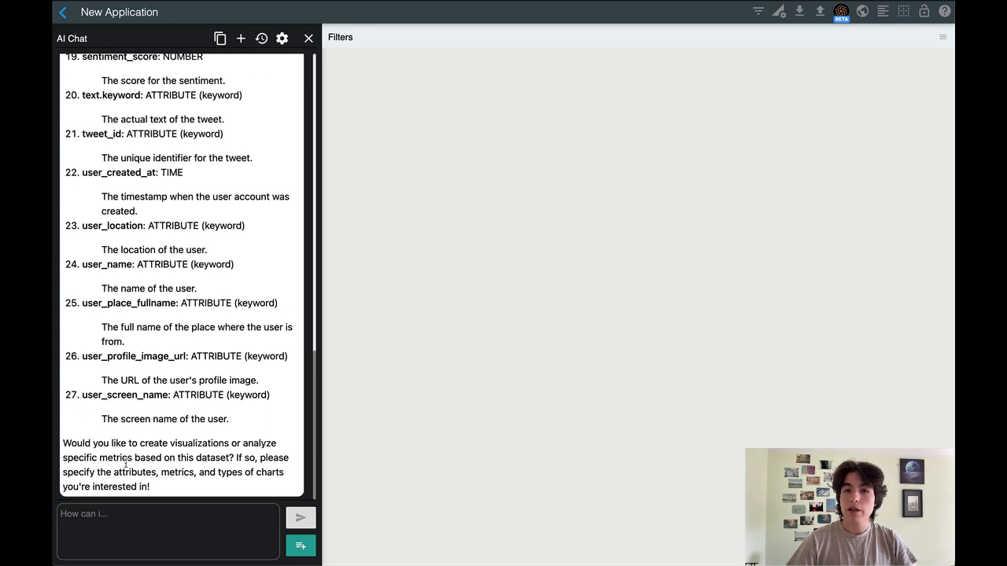
{"action": "left_click", "coordinate": [113, 527]}
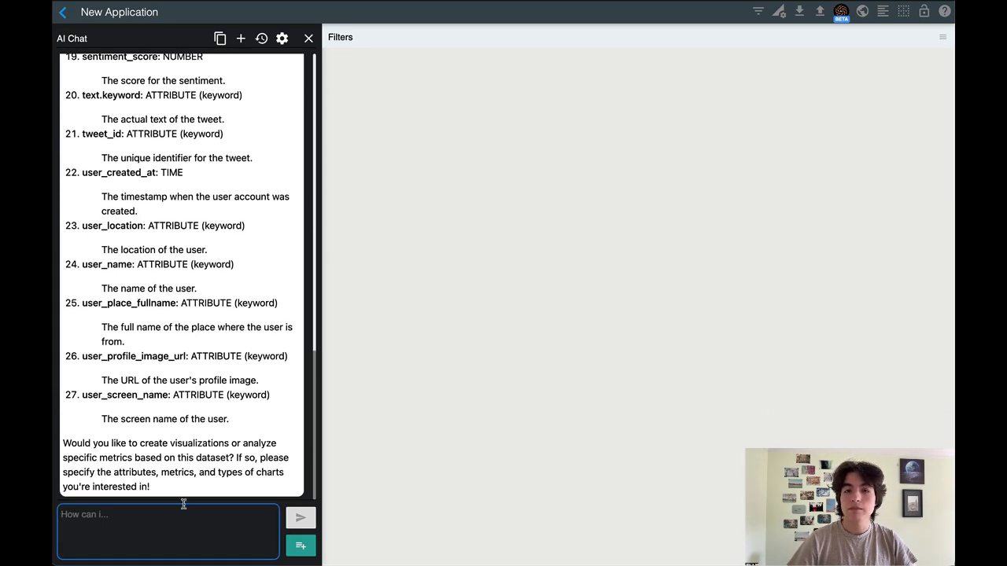
{"action": "type", "text": "suggest char"}
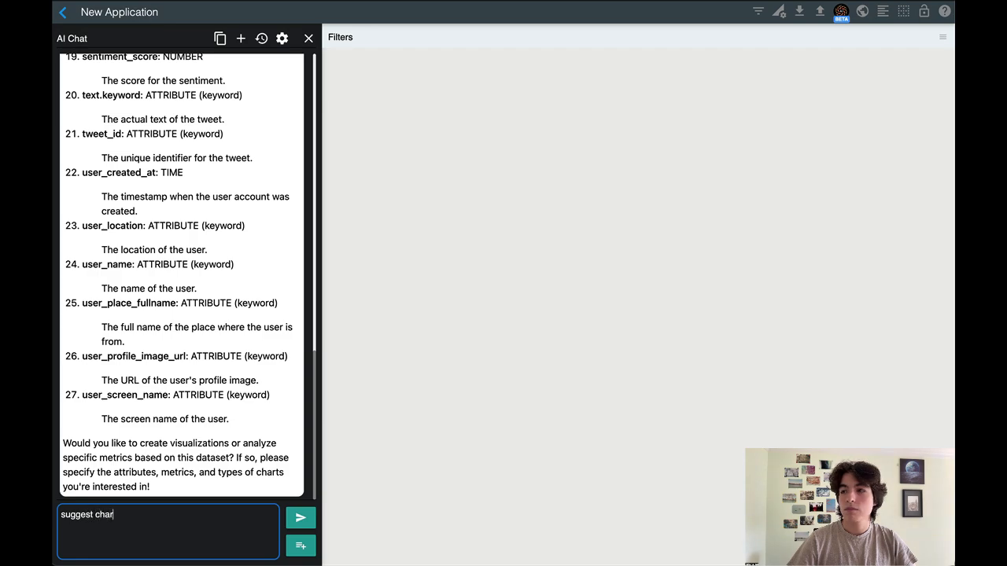
{"action": "type", "text": "ts to better "}
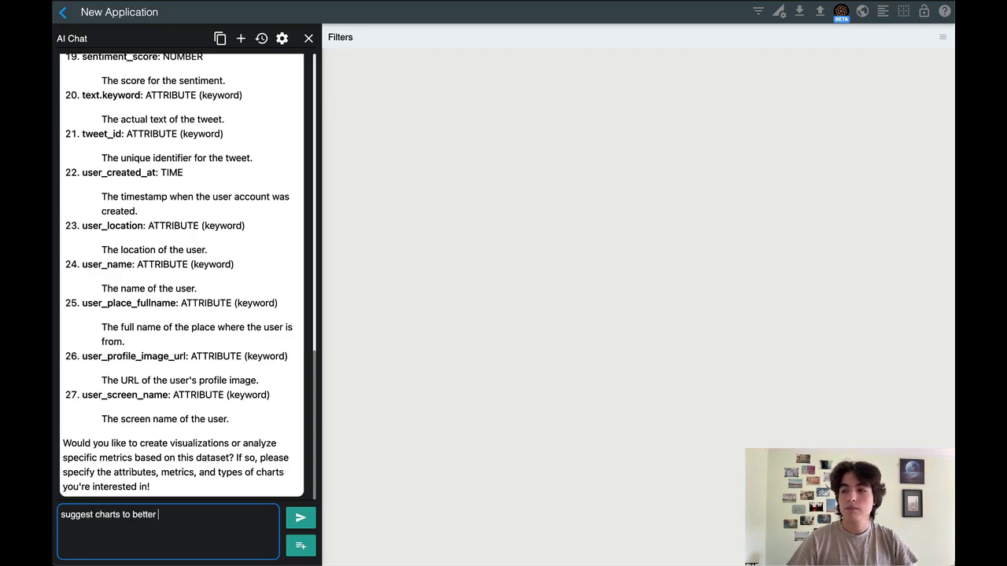
{"action": "type", "text": "understand this "}
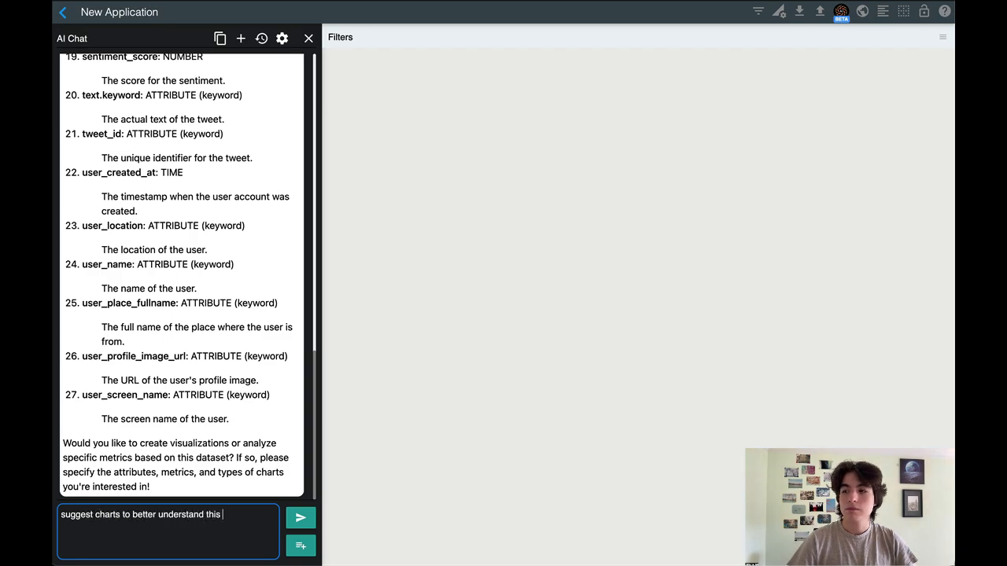
{"action": "type", "text": "dataset"}
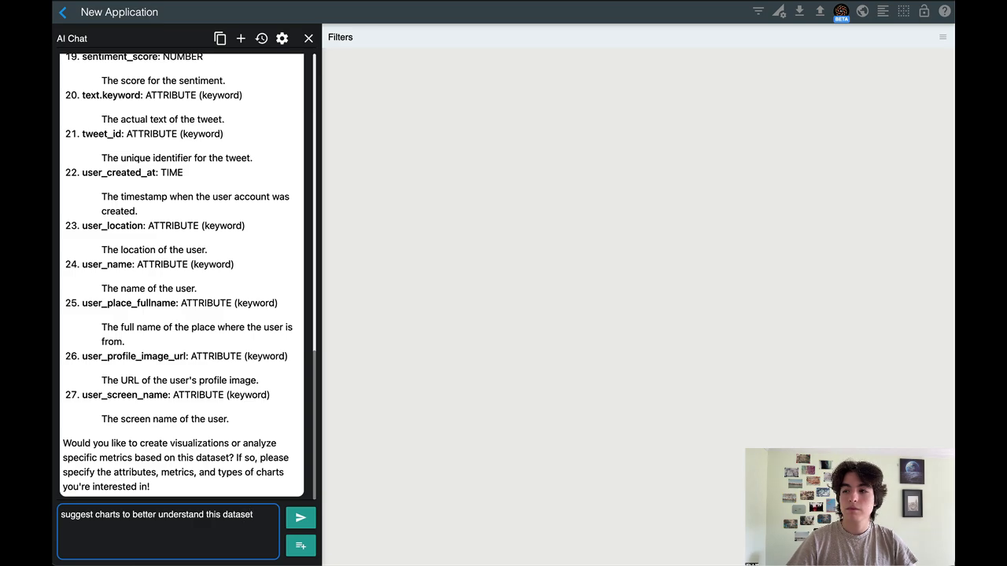
{"action": "key", "text": "Return"}
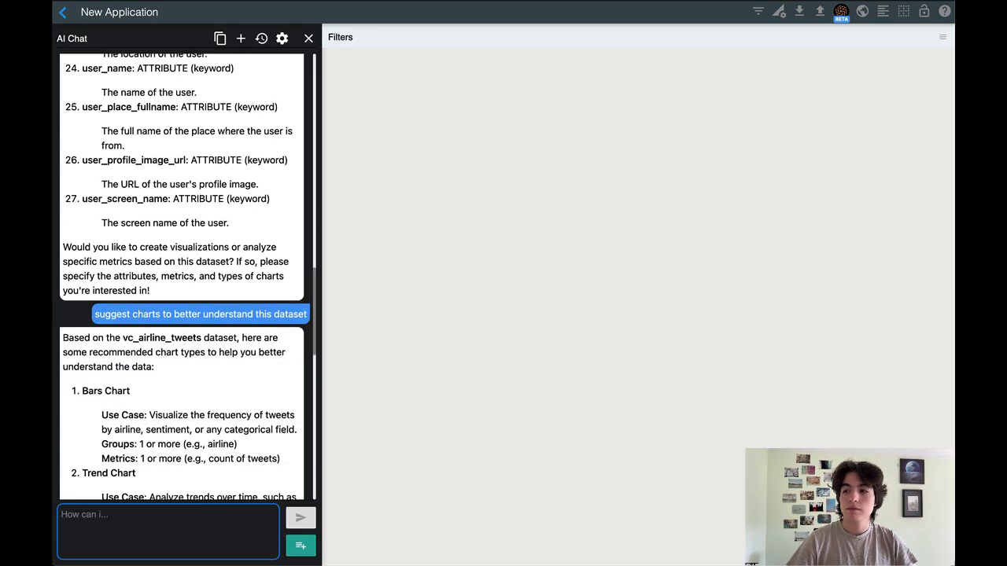
Review the suggested charts and ask the AI chat to "create a trend chart for the count of tweets grouped by time"
{"action": "scroll", "coordinate": [203, 380], "scroll_direction": "down", "scroll_amount": 4}
{"action": "scroll", "coordinate": [203, 380], "scroll_direction": "down", "scroll_amount": 3}
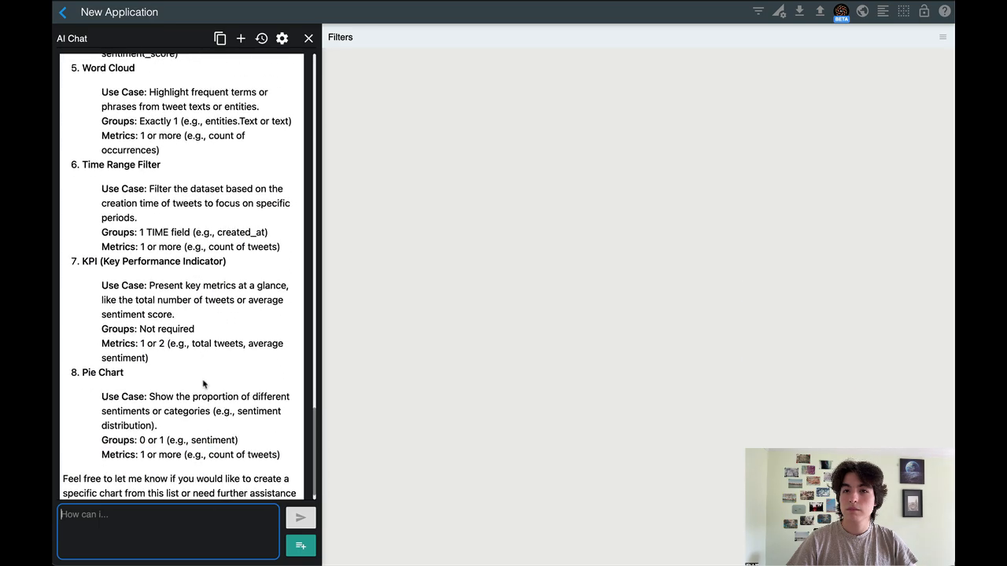
{"action": "type", "text": "dreate a trend "}
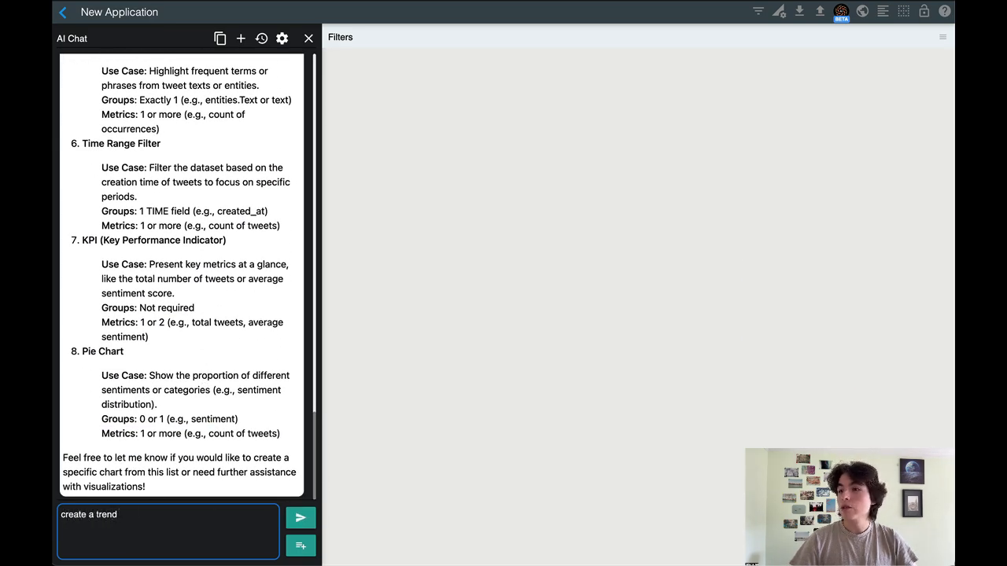
{"action": "type", "text": "chart for "}
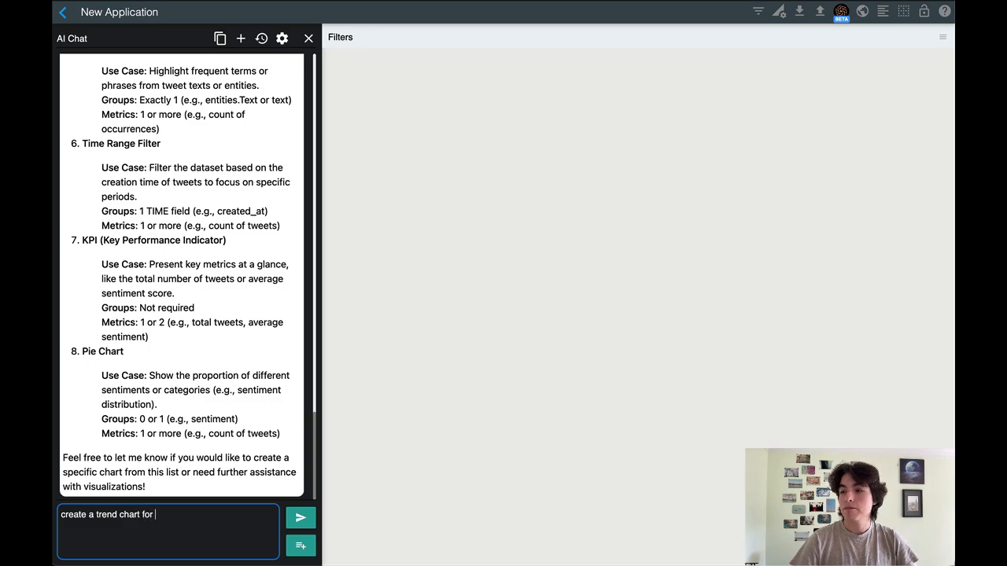
{"action": "type", "text": "the count of t"}
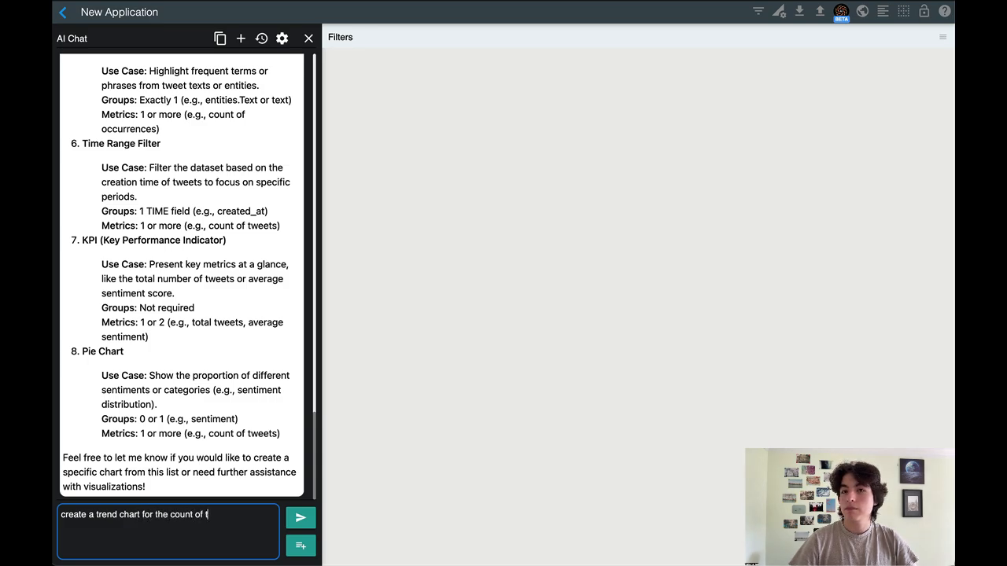
{"action": "type", "text": "weets grou"}
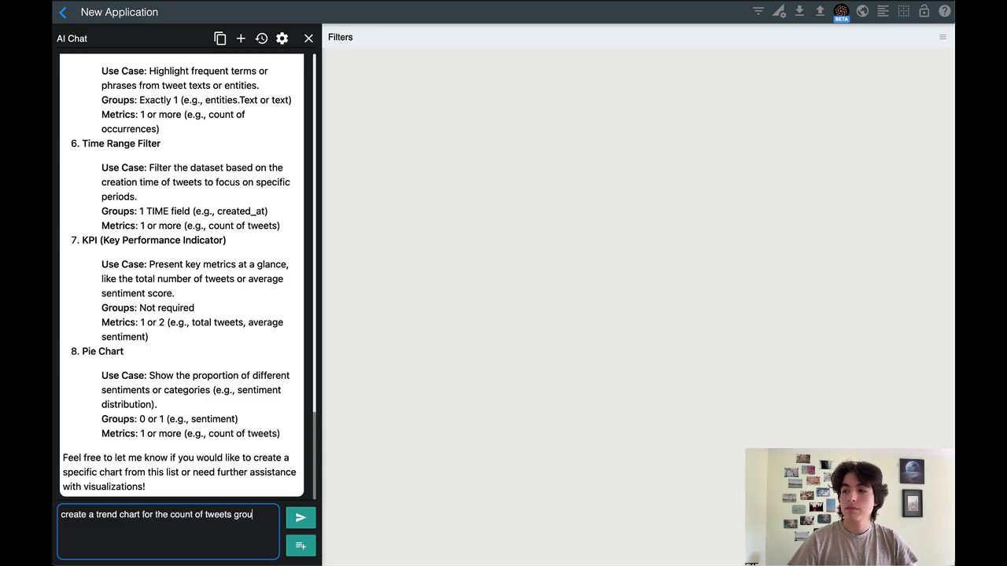
{"action": "type", "text": "ped by time"}
{"action": "key", "text": "Return"}
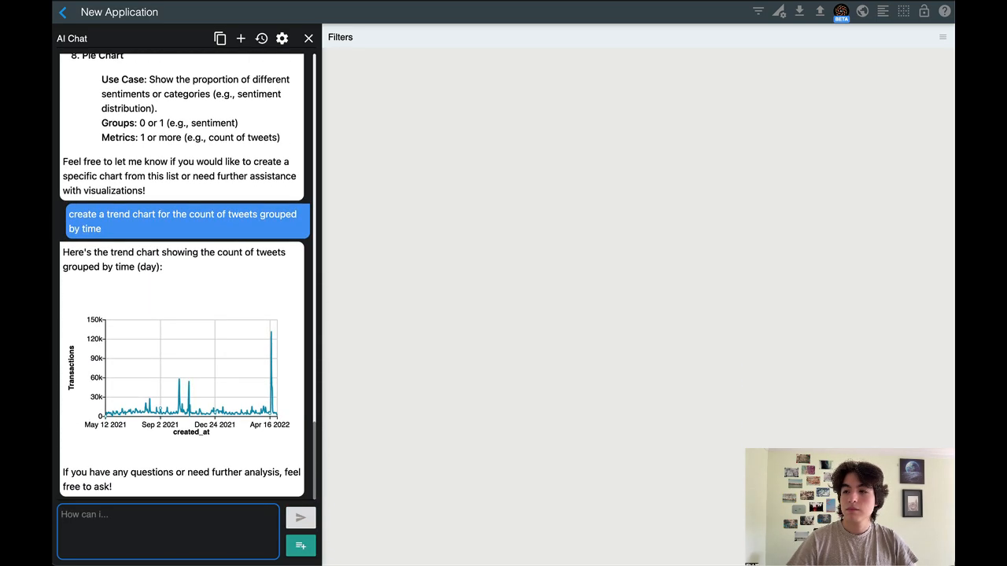
Ask the AI chat to "add this chart to the dashboard" for the tweet-count trend chart
{"action": "type", "text": "add this cha"}
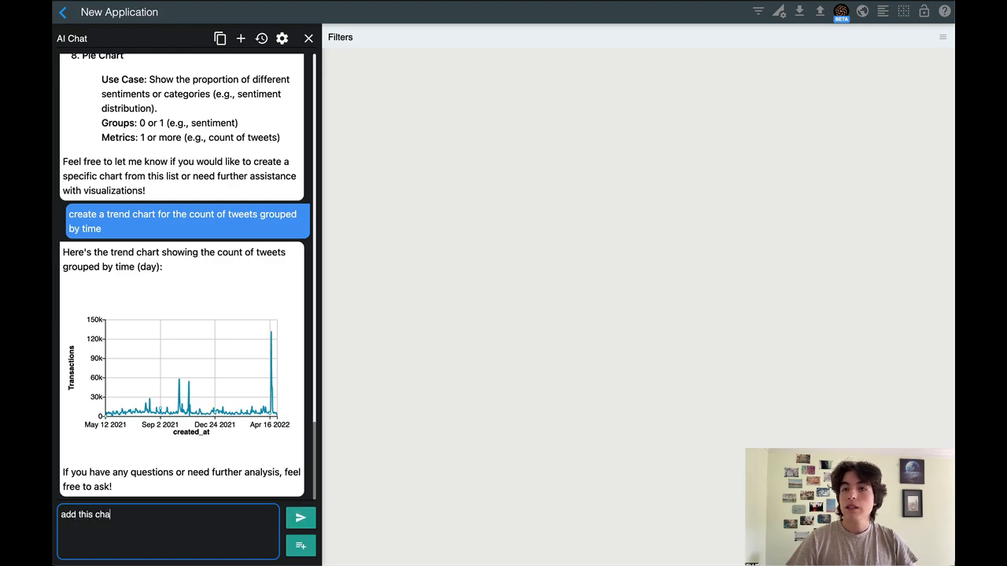
{"action": "type", "text": "rt to the dashbo"}
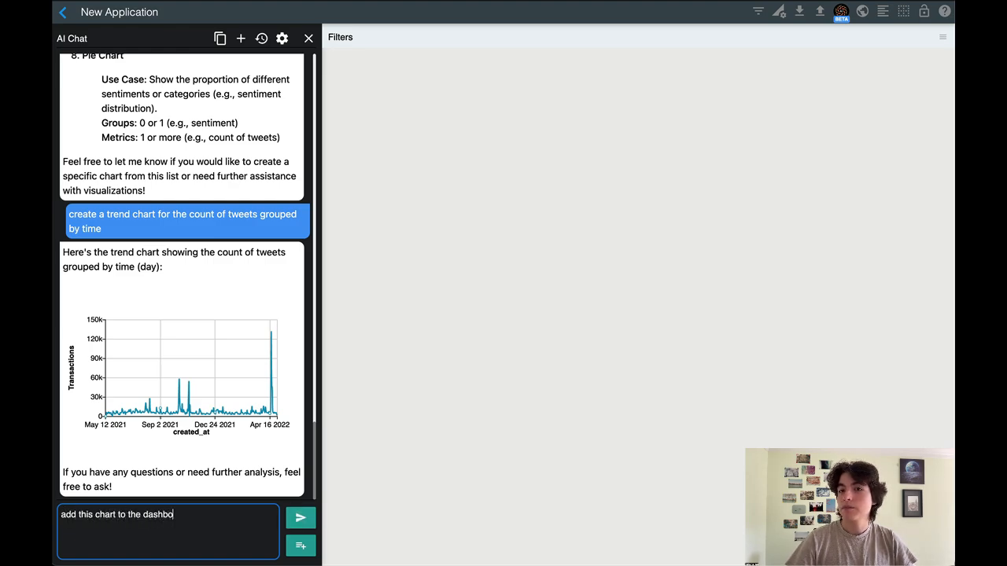
{"action": "type", "text": "ard"}
{"action": "key", "text": "Return"}
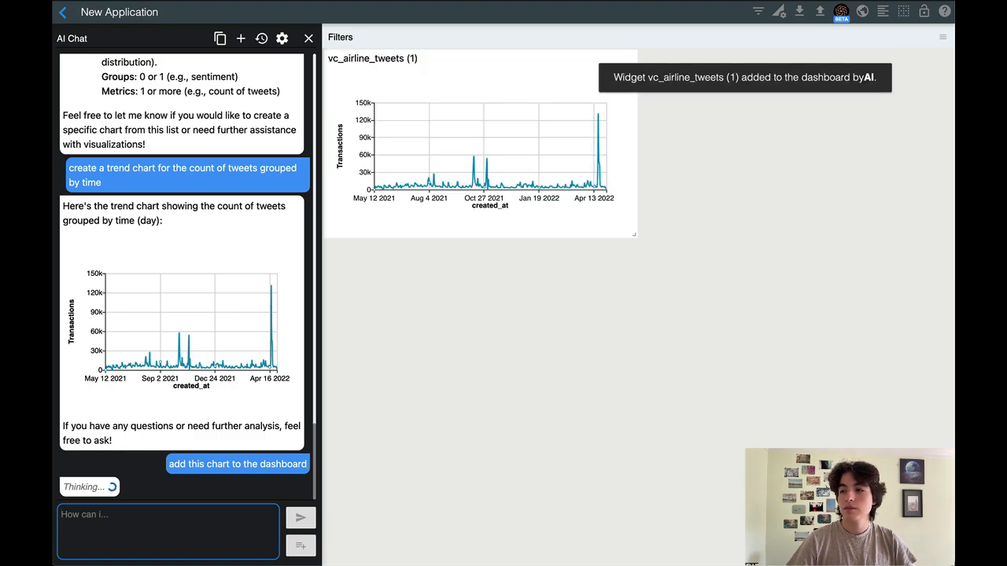
Ask the AI chat to "create a slicer for airlines"
{"action": "type", "text": "cre"}
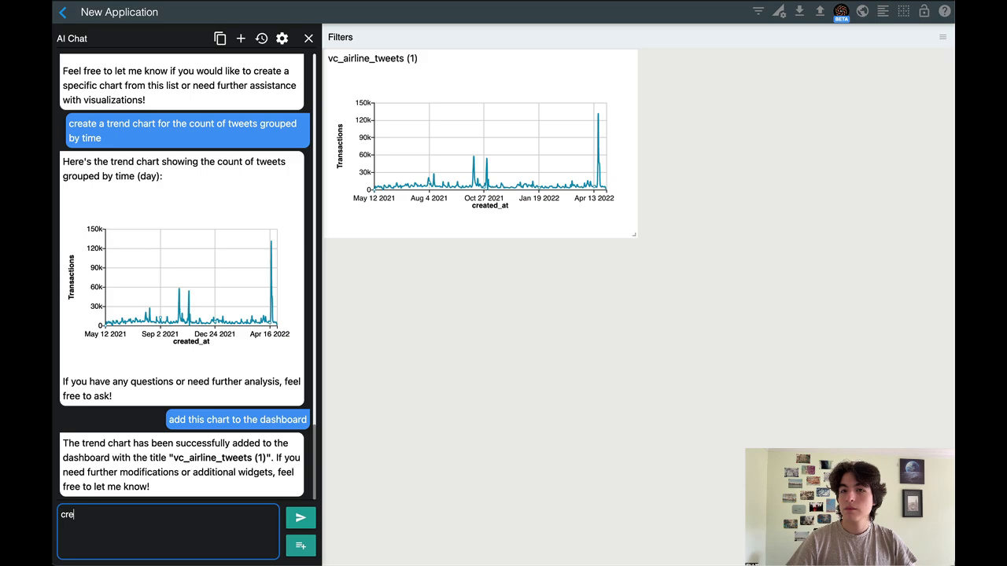
{"action": "type", "text": "ate a slic"}
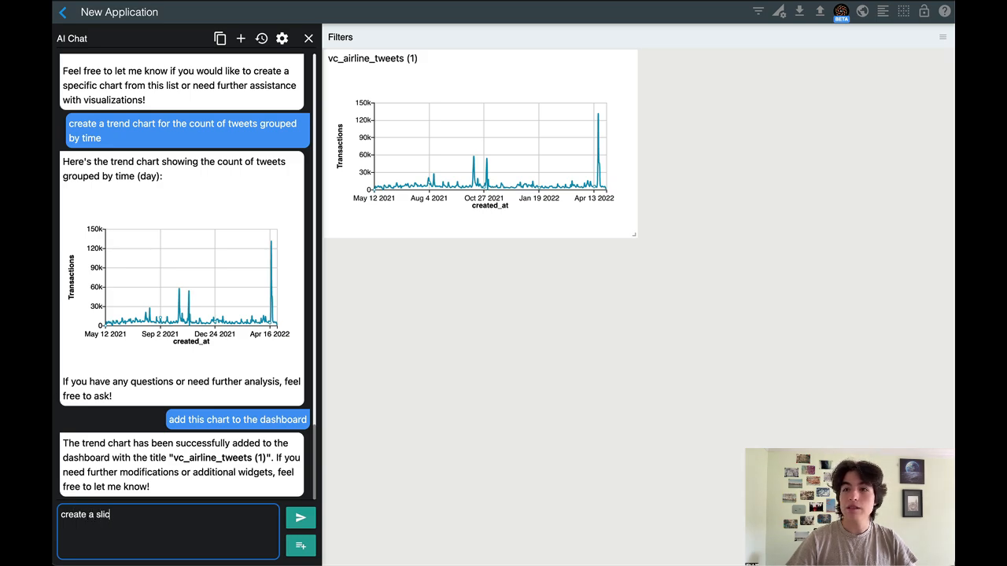
{"action": "type", "text": "er for airlines"}
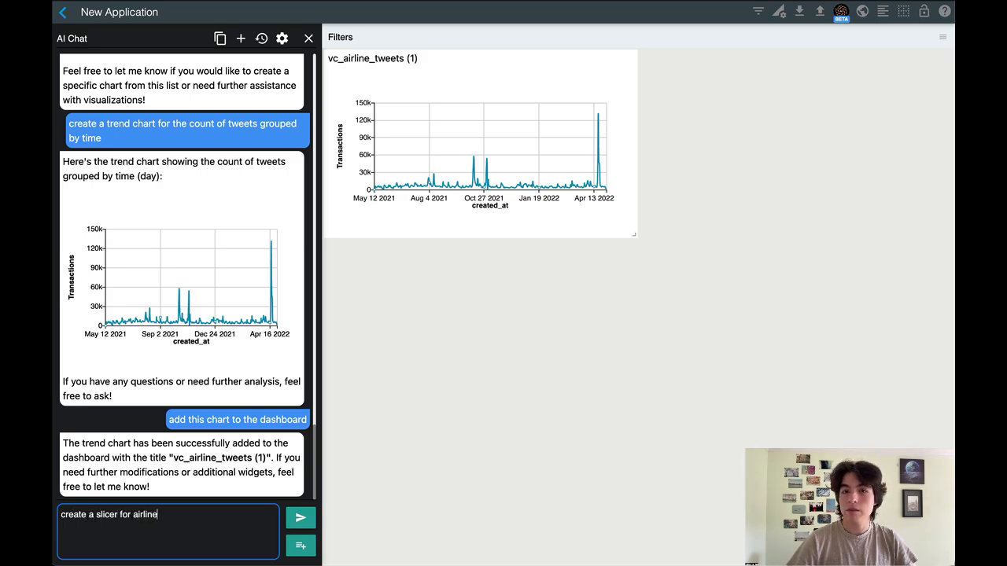
{"action": "key", "text": "Return"}
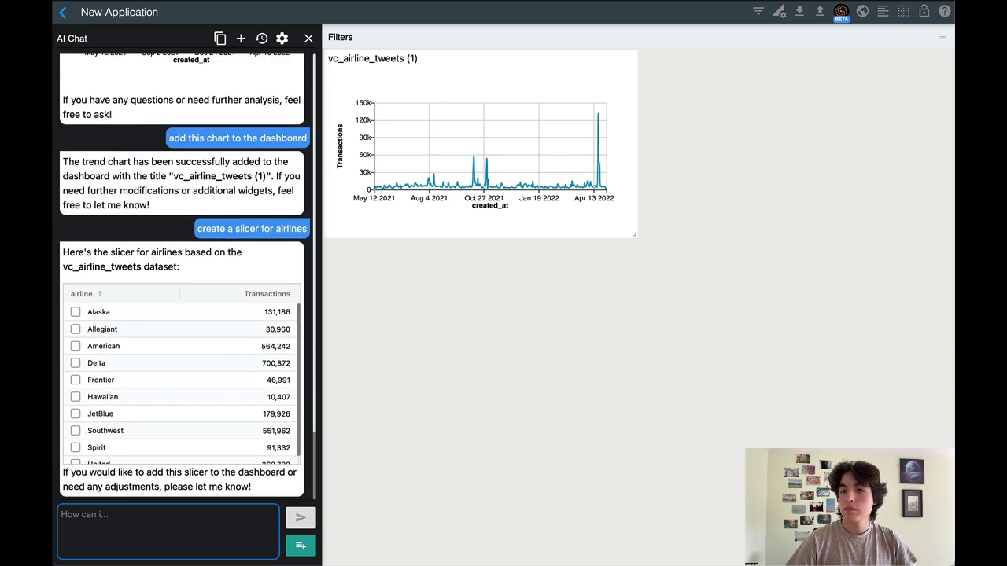
Ask the AI chat to "show a heat map of airline and keyword category"
{"action": "type", "text": "show a hea"}
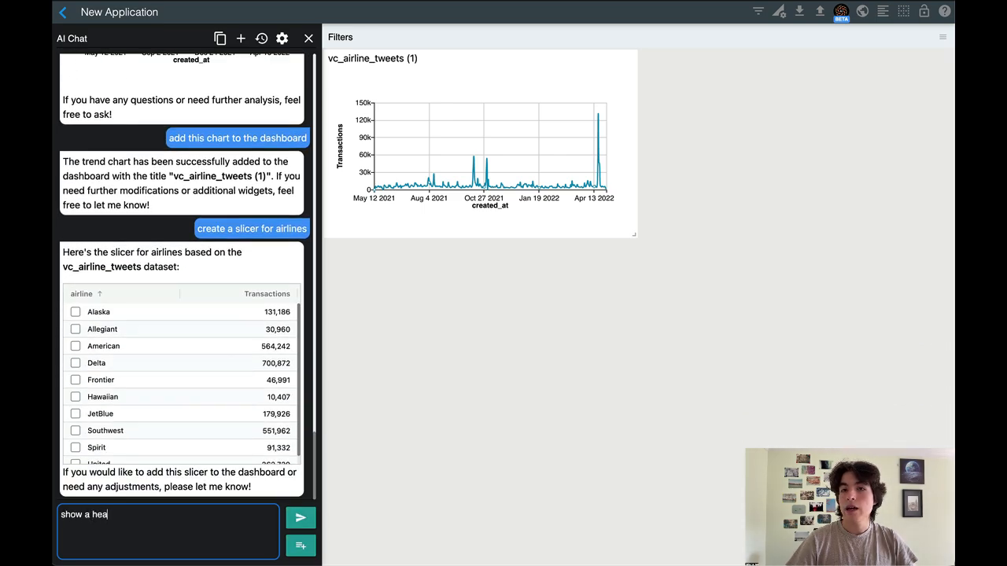
{"action": "type", "text": "t map "}
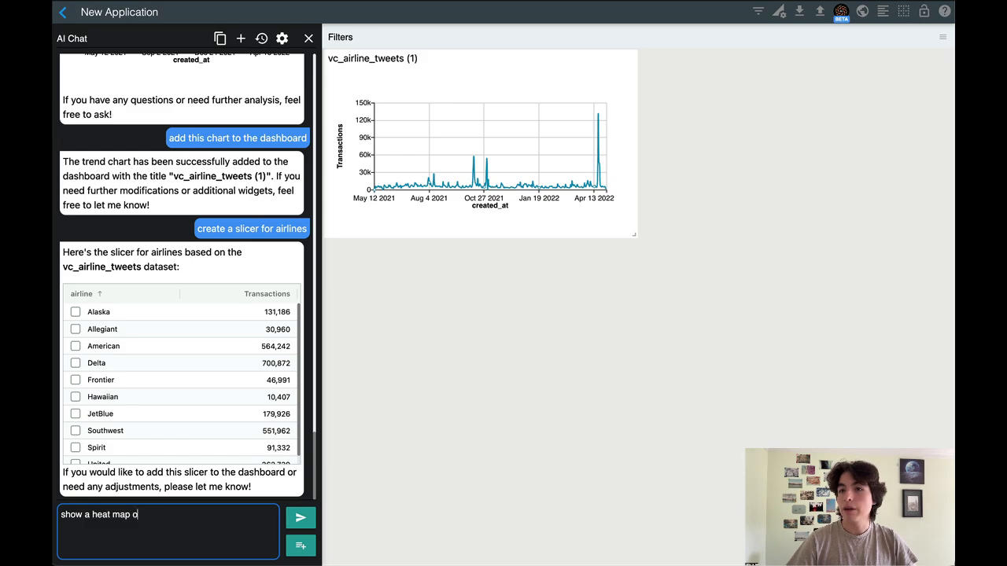
{"action": "type", "text": "of airline "}
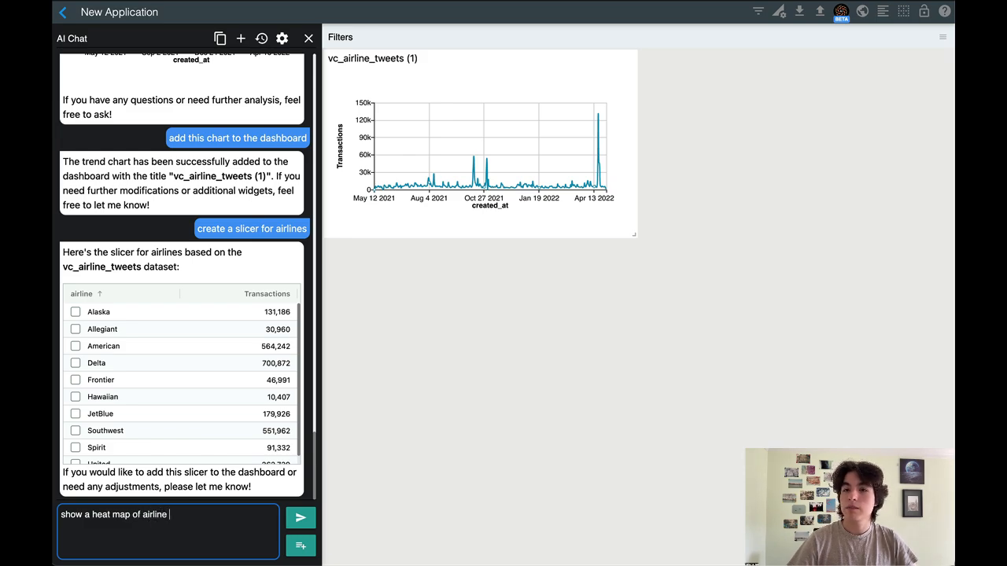
{"action": "type", "text": "and keyword category"}
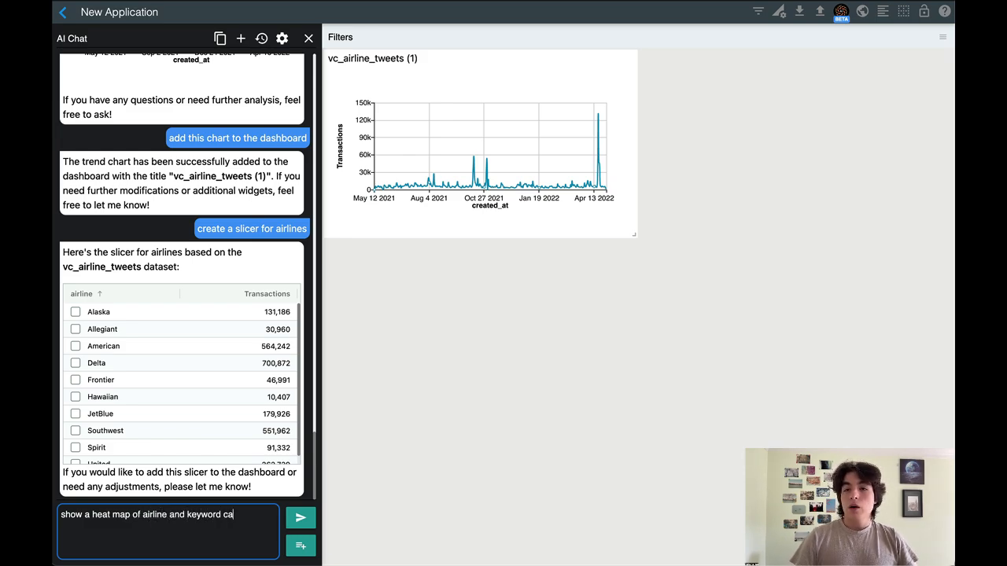
{"action": "key", "text": "Return"}
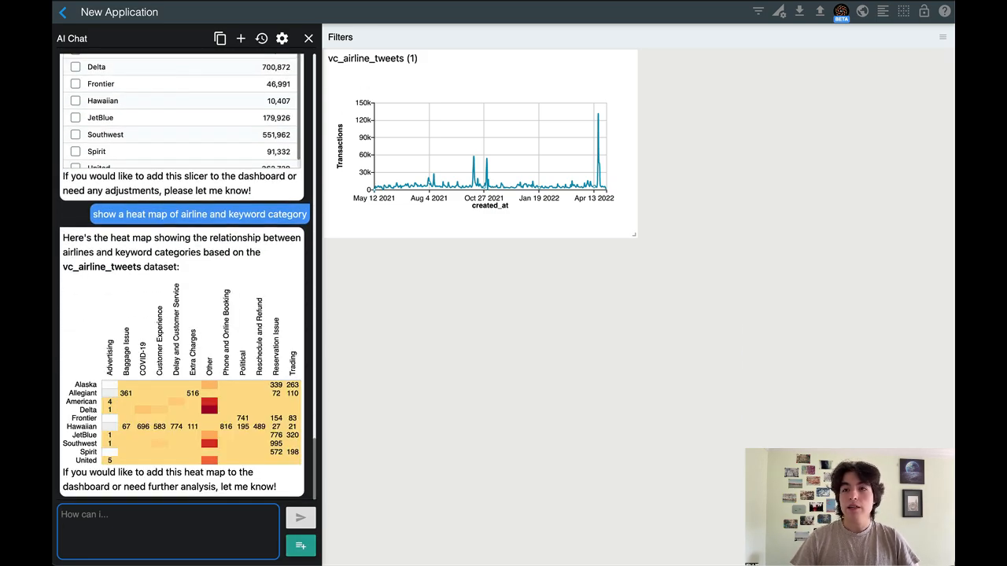
Filter the data by selecting the period from about Mar 2 2022 to the end on the chat's trend chart
{"action": "scroll", "coordinate": [193, 187], "scroll_direction": "up", "scroll_amount": 5}
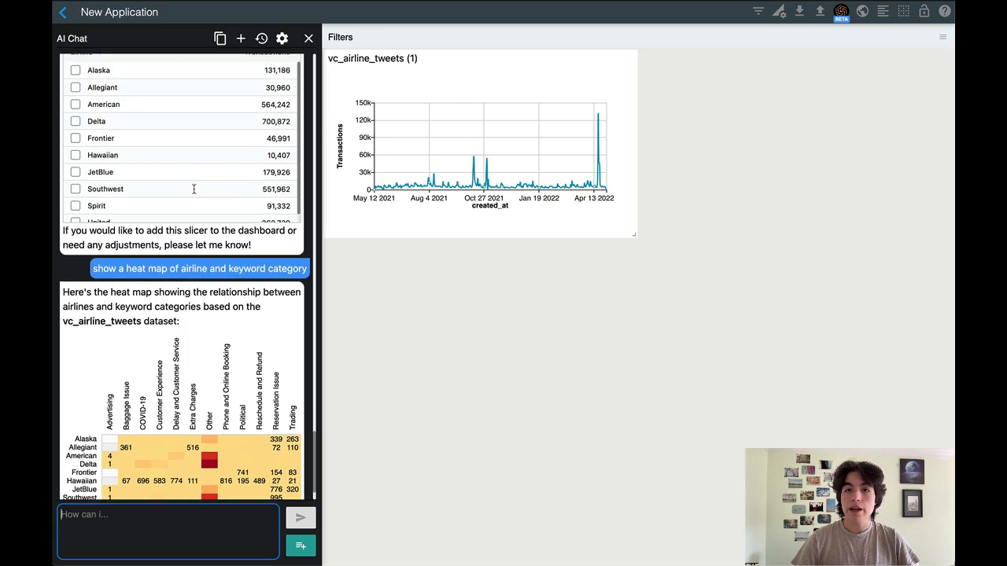
{"action": "scroll", "coordinate": [194, 188], "scroll_direction": "up", "scroll_amount": 5}
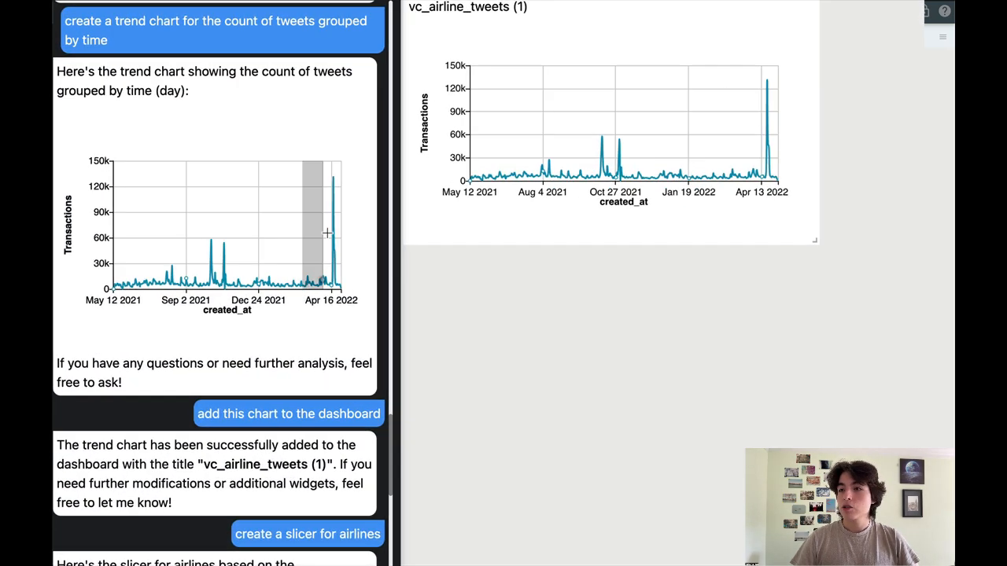
{"action": "left_click_drag", "start_coordinate": [326, 233], "coordinate": [360, 240]}
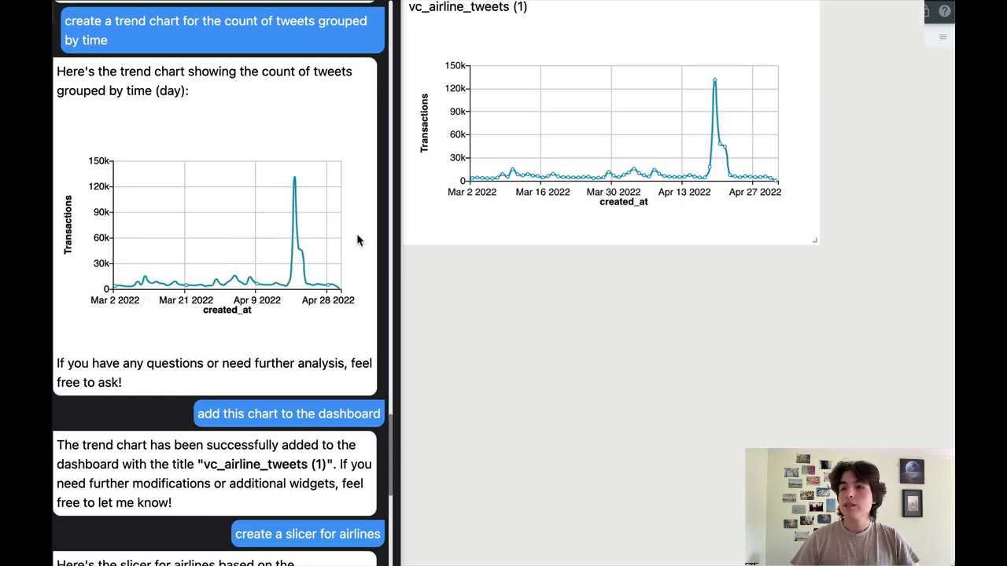
Sort the airline slicer in the chat by Transactions in descending order
{"action": "scroll", "coordinate": [347, 288], "scroll_direction": "down", "scroll_amount": 5}
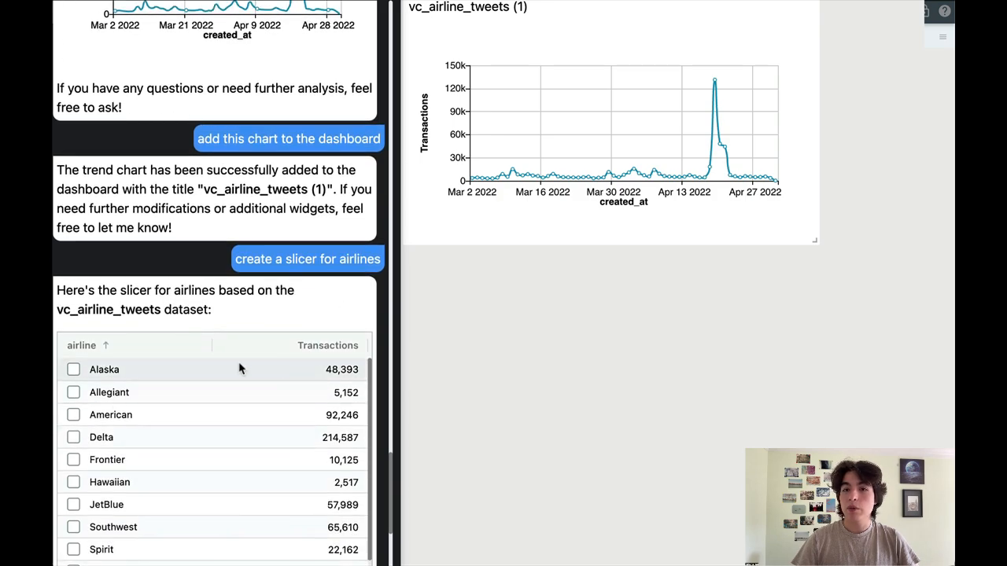
{"action": "left_click", "coordinate": [321, 352]}
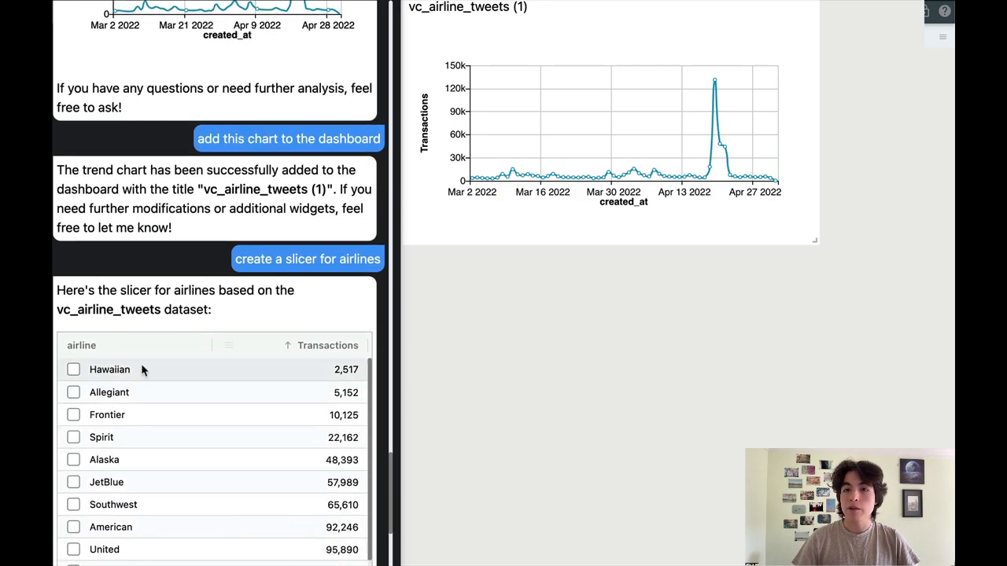
{"action": "left_click", "coordinate": [303, 350]}
Filter the charts to Delta with the airline slicer, and switch the selection to Allegiant only
{"action": "left_click", "coordinate": [73, 370]}
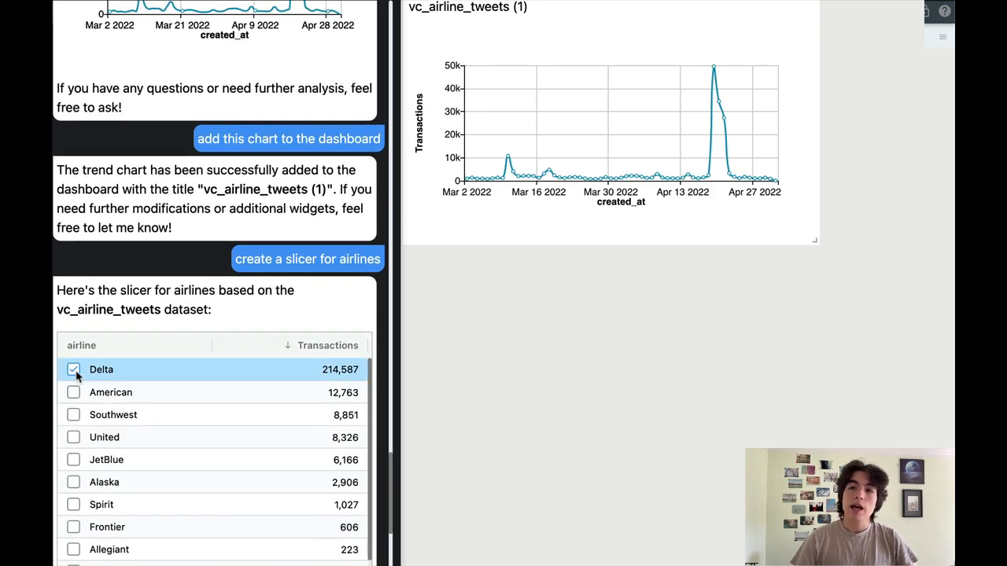
{"action": "left_click", "coordinate": [73, 371]}
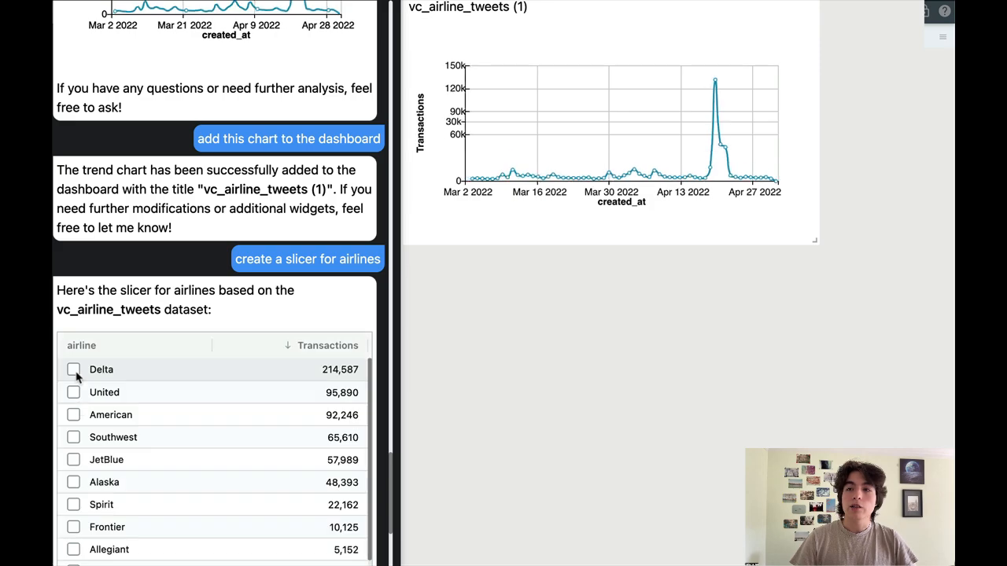
{"action": "left_click", "coordinate": [73, 550]}
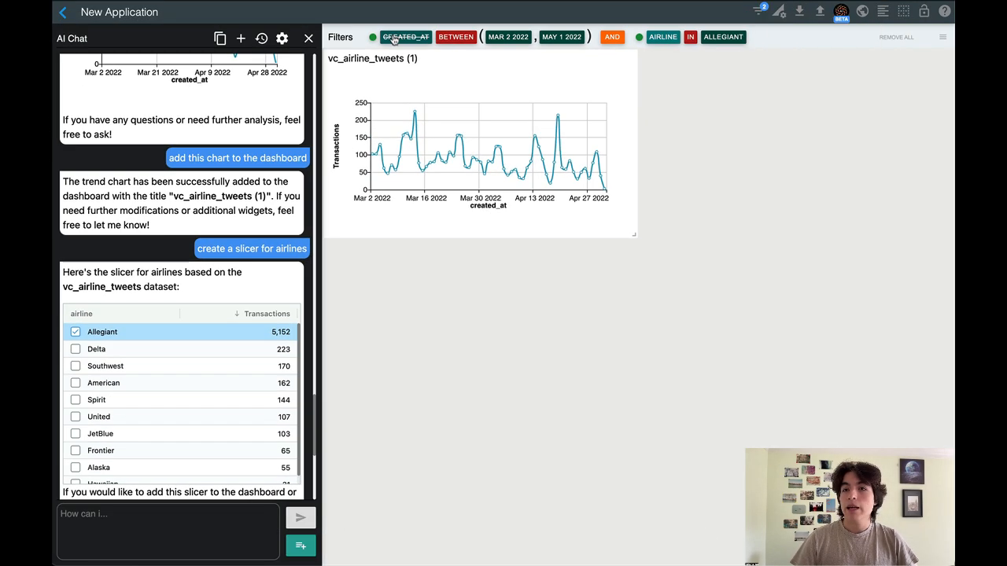
Clear the date-range and airline filters from the dashboard
{"action": "left_click", "coordinate": [394, 40]}
{"action": "left_click", "coordinate": [394, 39]}
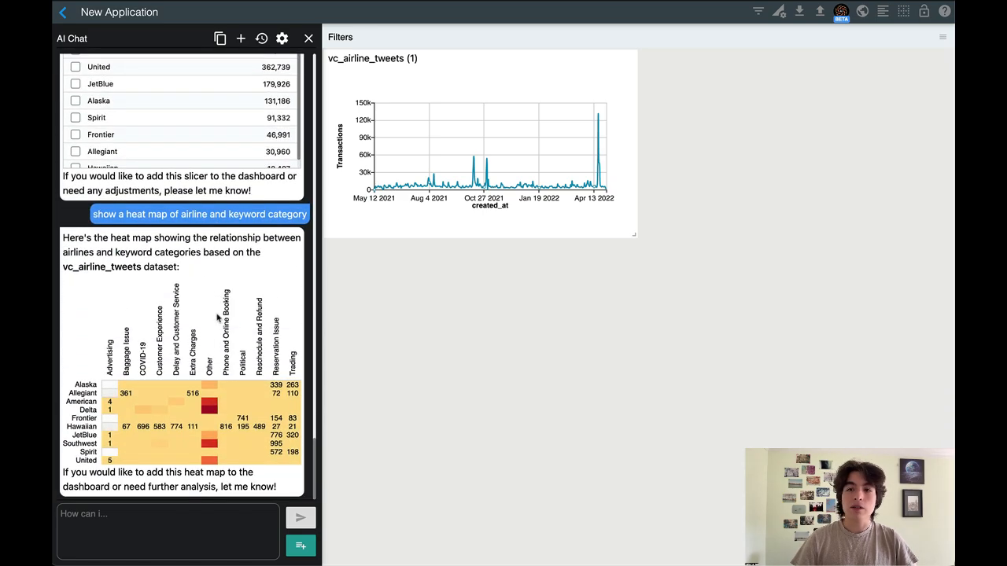
Ask the AI chat to filter out the "Other" category from the airline and keyword category heat map
{"action": "left_click", "coordinate": [137, 516]}
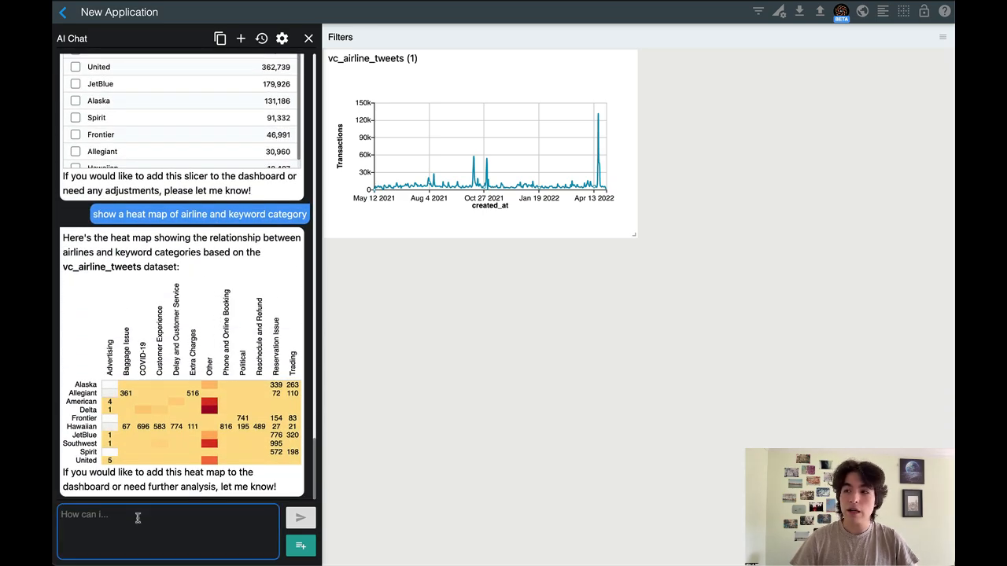
{"action": "type", "text": "filter out "}
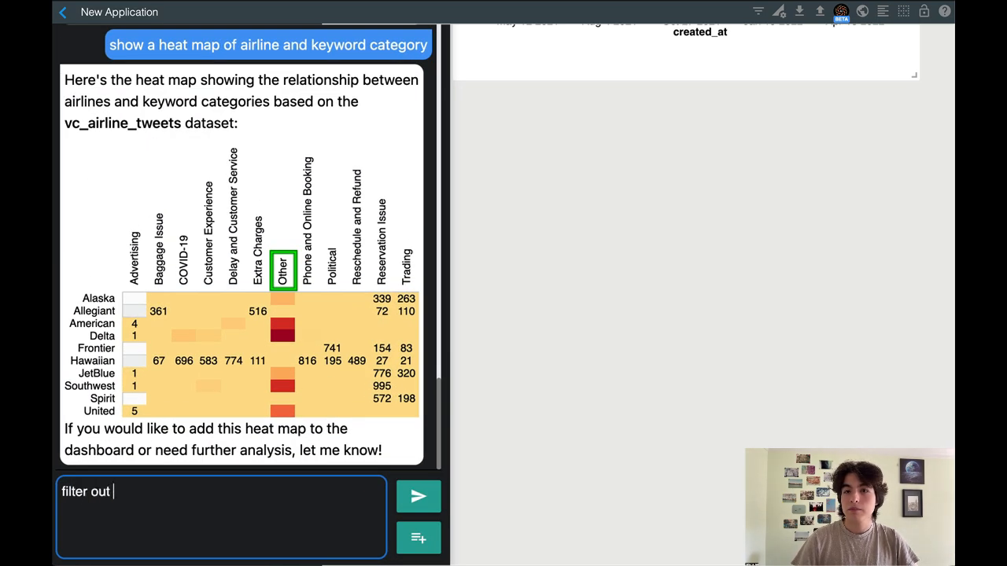
{"action": "type", "text": "the \"Other"}
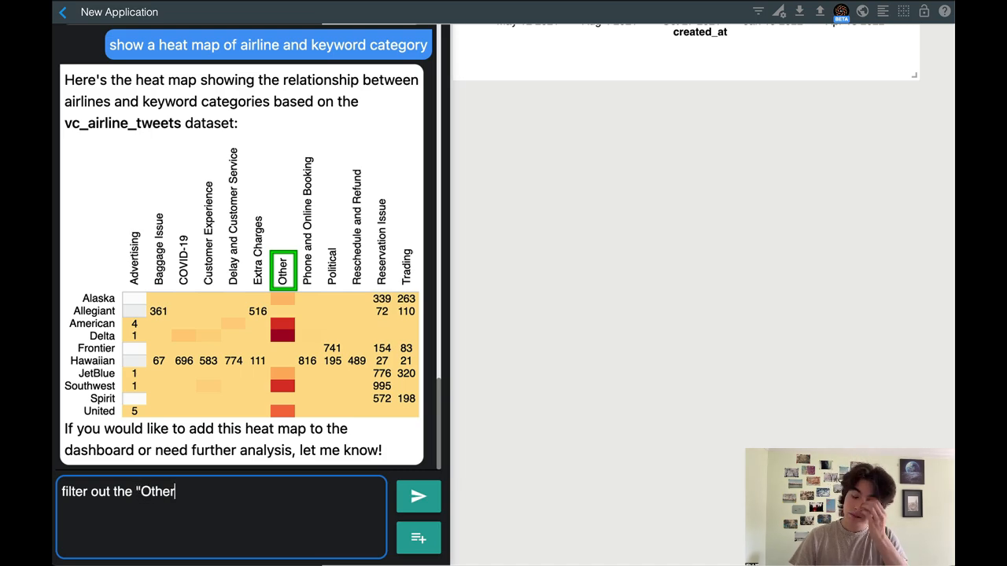
{"action": "type", "text": "\" category"}
{"action": "key", "text": "Return"}
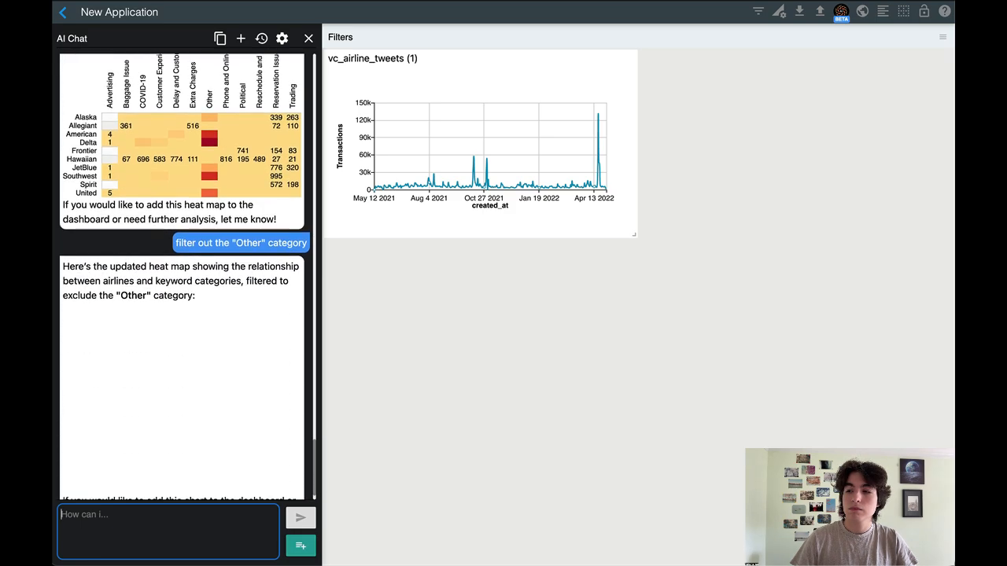
Ask the AI chat to sort both groups of the heat map by count of tweets descending
{"action": "type", "text": "sort"}
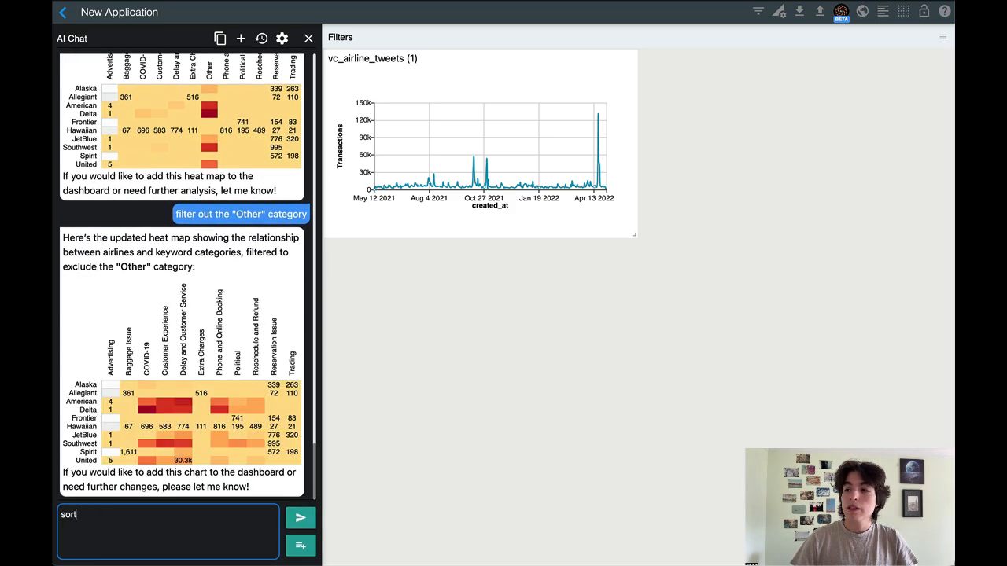
{"action": "type", "text": " both groups by"}
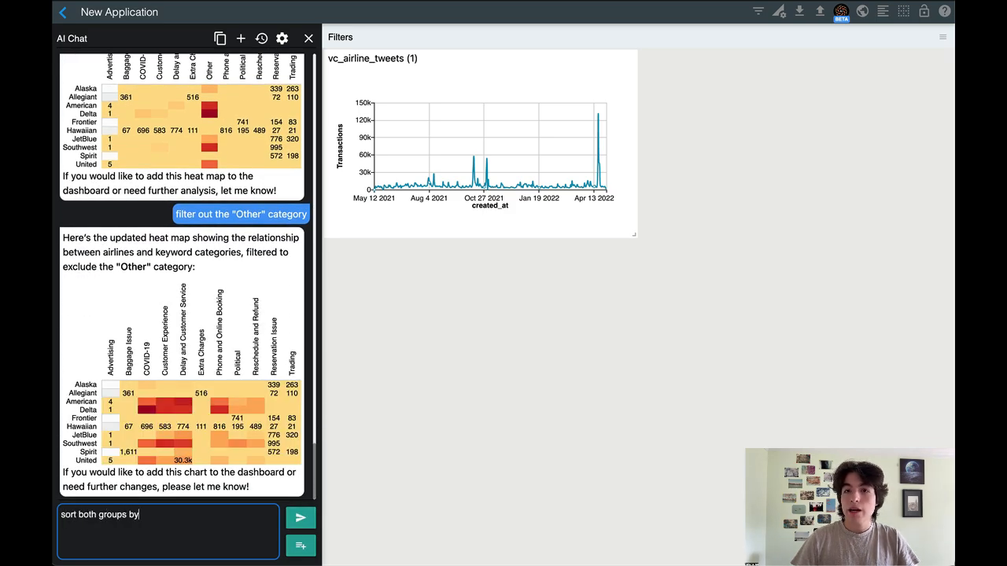
{"action": "type", "text": " cou"}
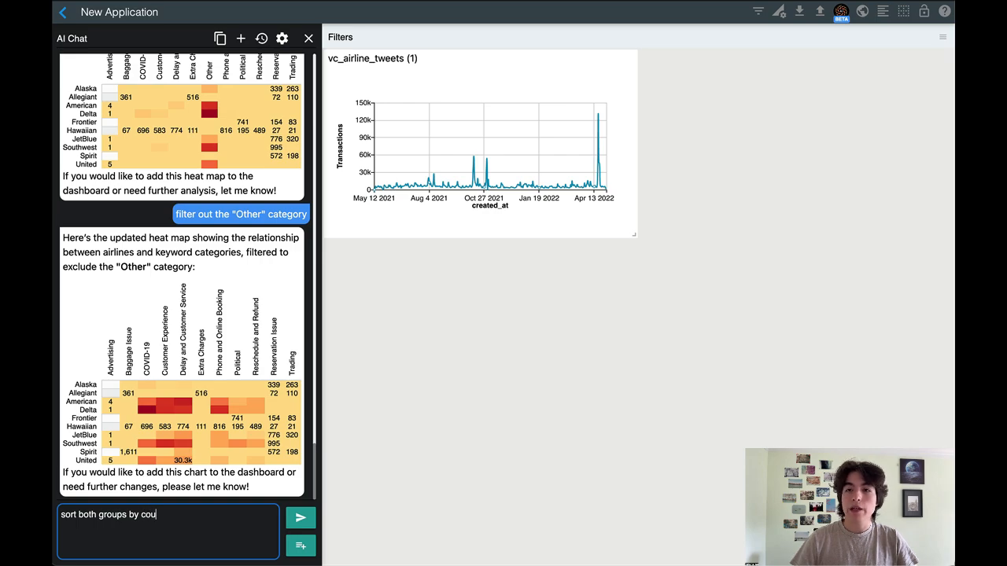
{"action": "type", "text": "nt of tweets d"}
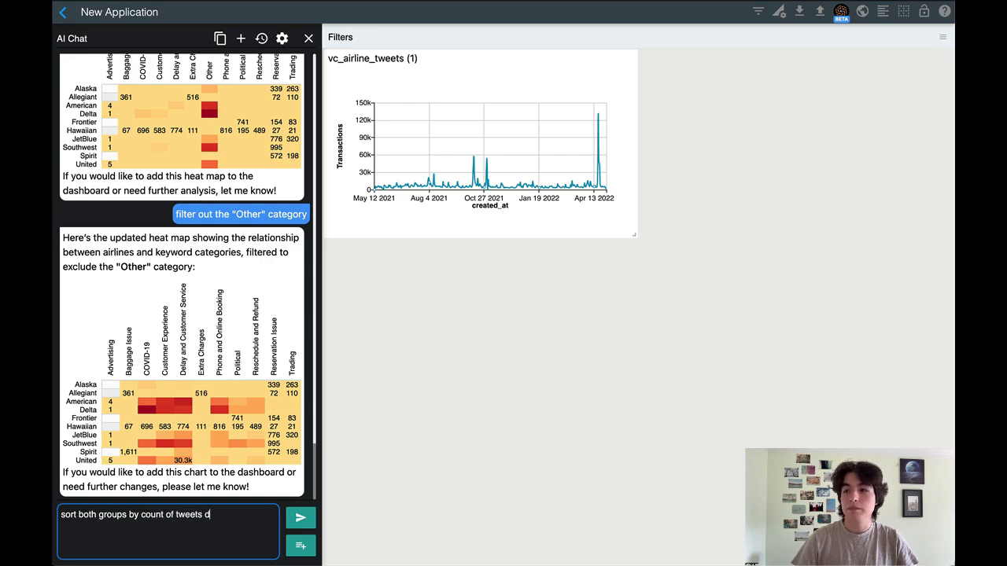
{"action": "type", "text": "escending"}
{"action": "key", "text": "Return"}
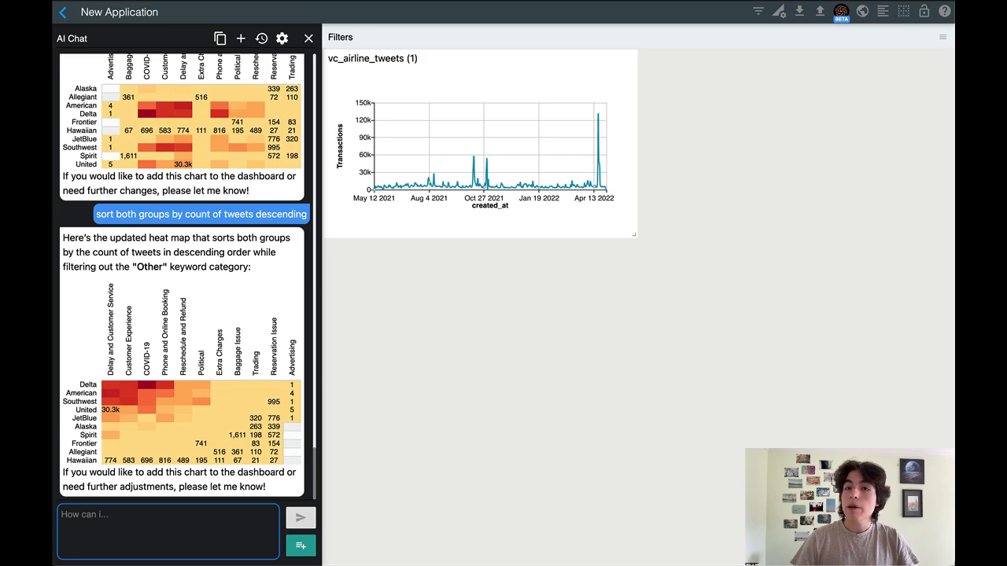
Ask the AI chat to add the sorted heat map and the airline slicer to the dashboard
{"action": "type", "text": "add this char"}
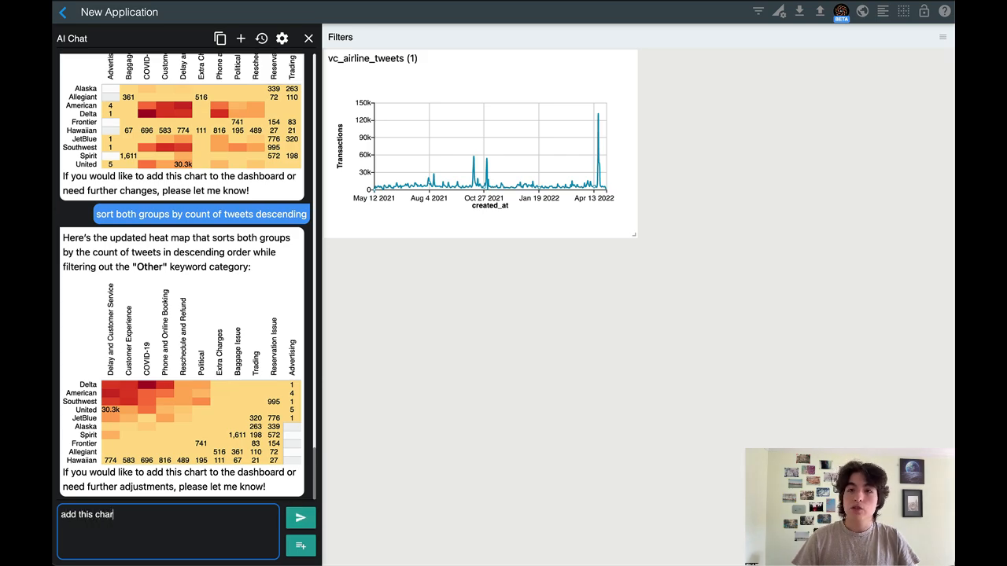
{"action": "type", "text": "t and the s"}
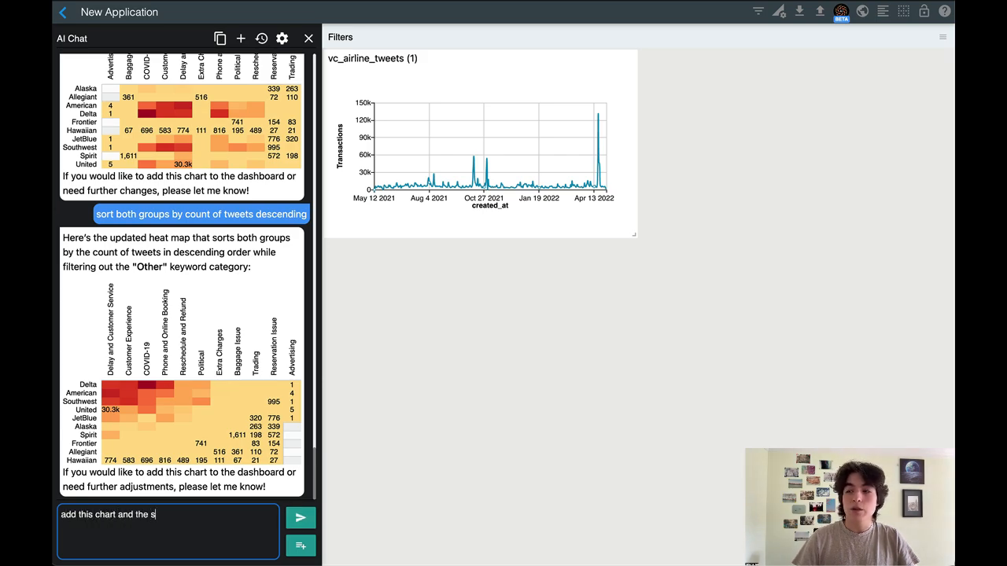
{"action": "type", "text": "licer to the das"}
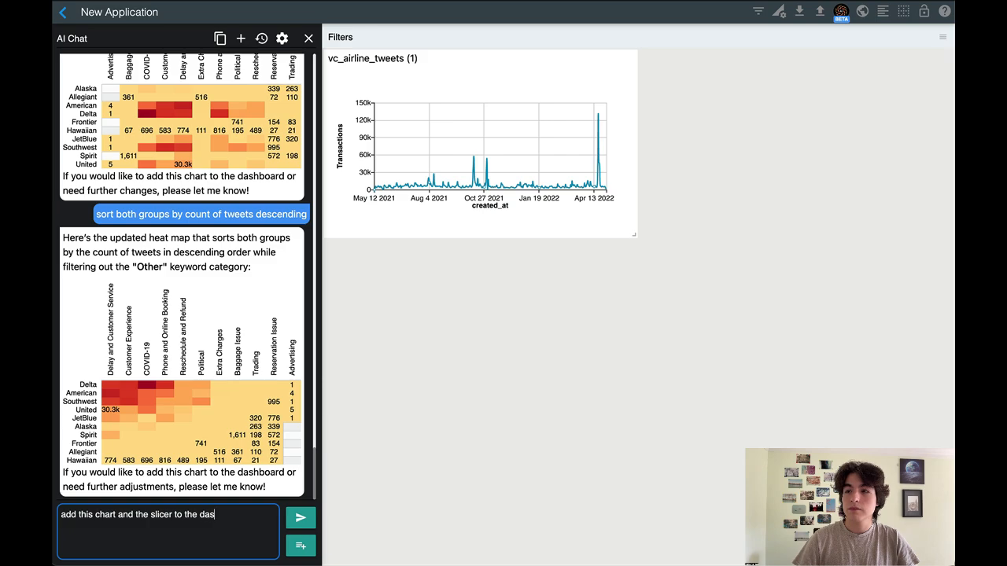
{"action": "type", "text": "hboard"}
{"action": "key", "text": "Return"}
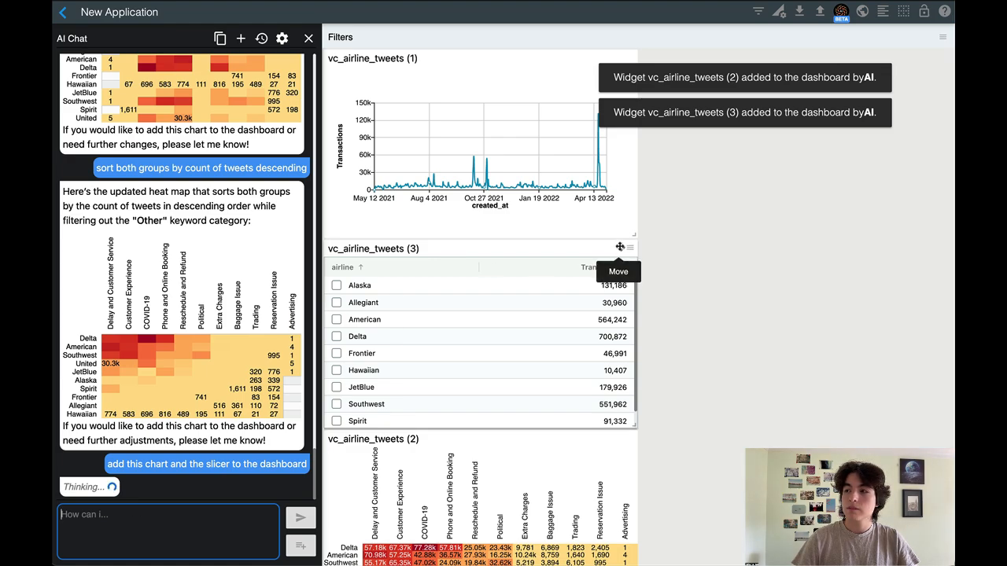
Move the airline slicer beside the trend chart and enlarge the heat map to span the full dashboard width
{"action": "left_click_drag", "start_coordinate": [627, 240], "coordinate": [933, 75]}
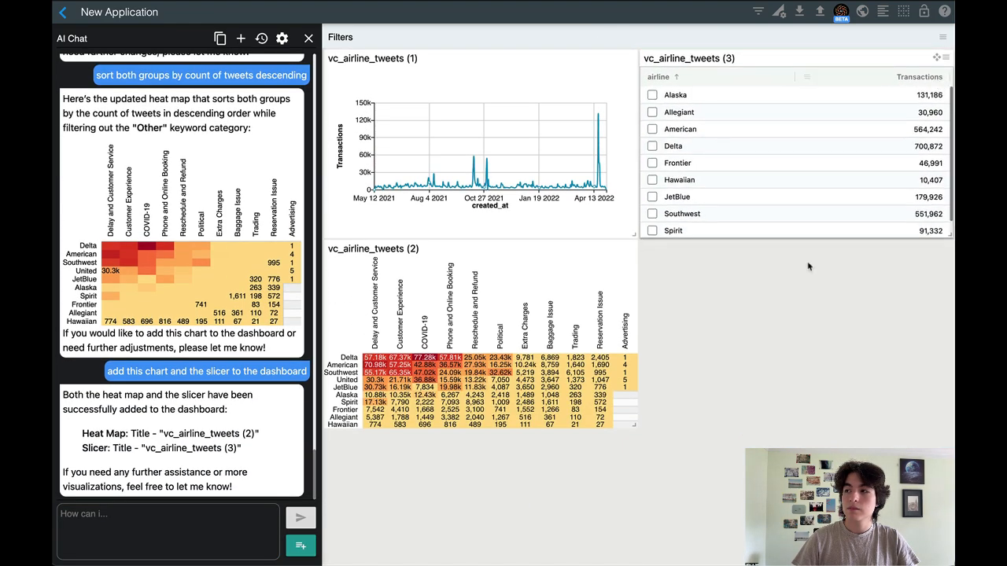
{"action": "left_click_drag", "start_coordinate": [634, 426], "coordinate": [951, 503]}
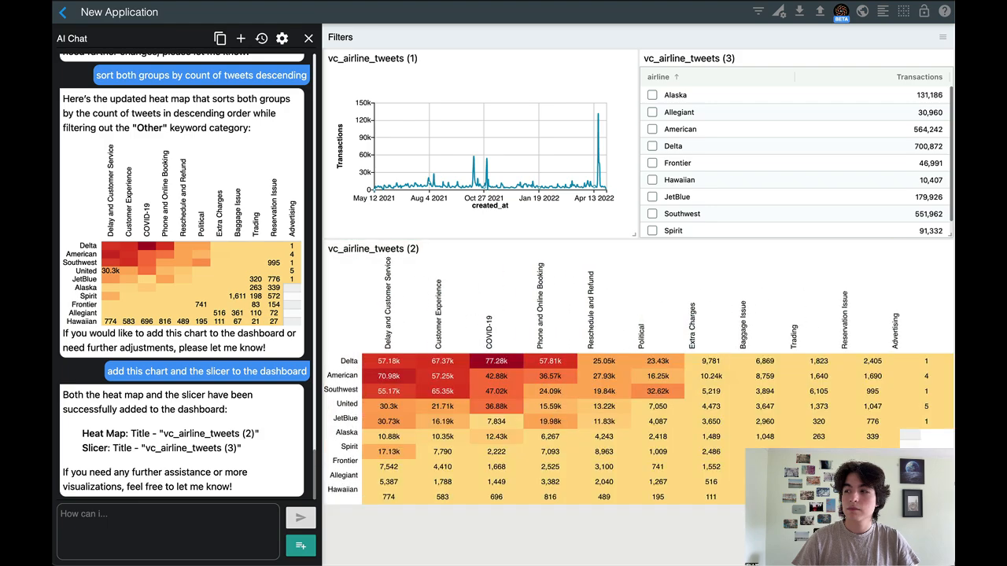
Ask the AI chat to create a sankey diagram with airline, keyword category, and sentiment
{"action": "left_click", "coordinate": [136, 514]}
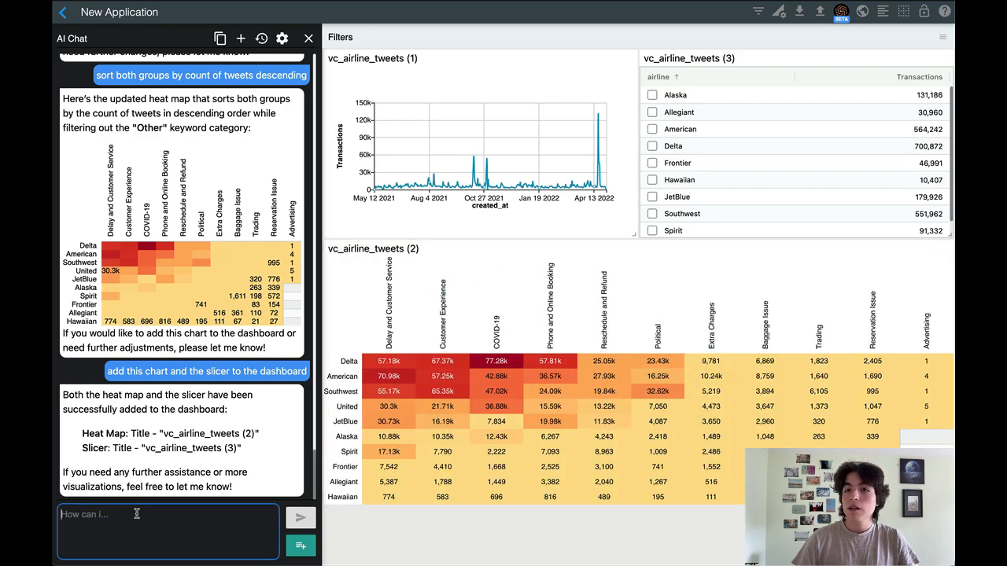
{"action": "type", "text": "create a sankey diagram"}
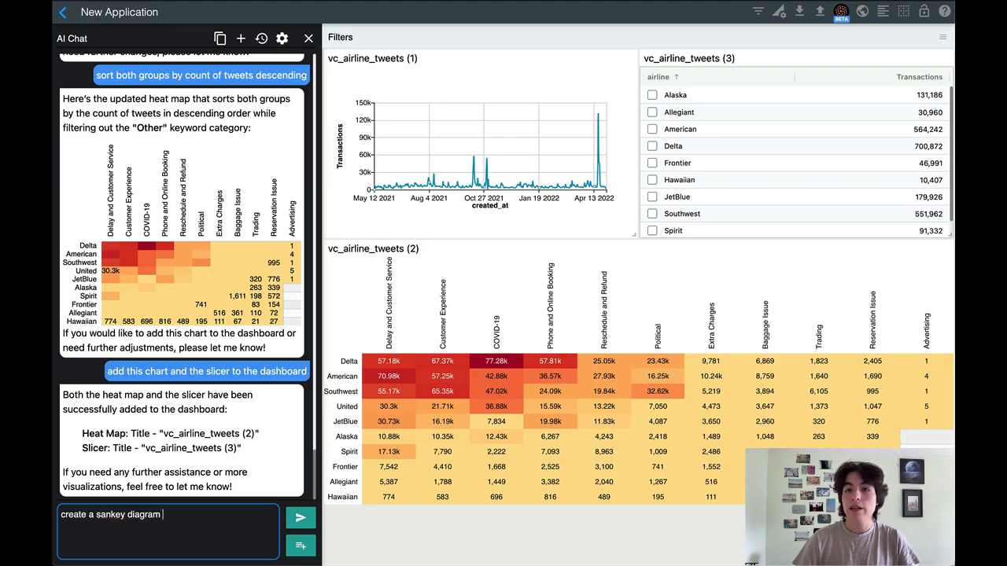
{"action": "type", "text": " with airline"}
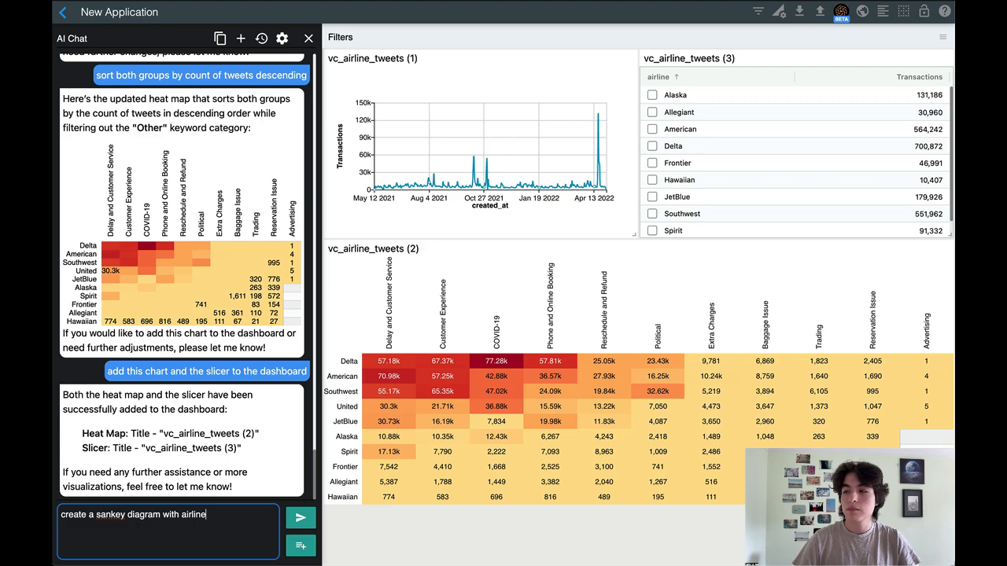
{"action": "type", "text": ", keyword category, and sentiment"}
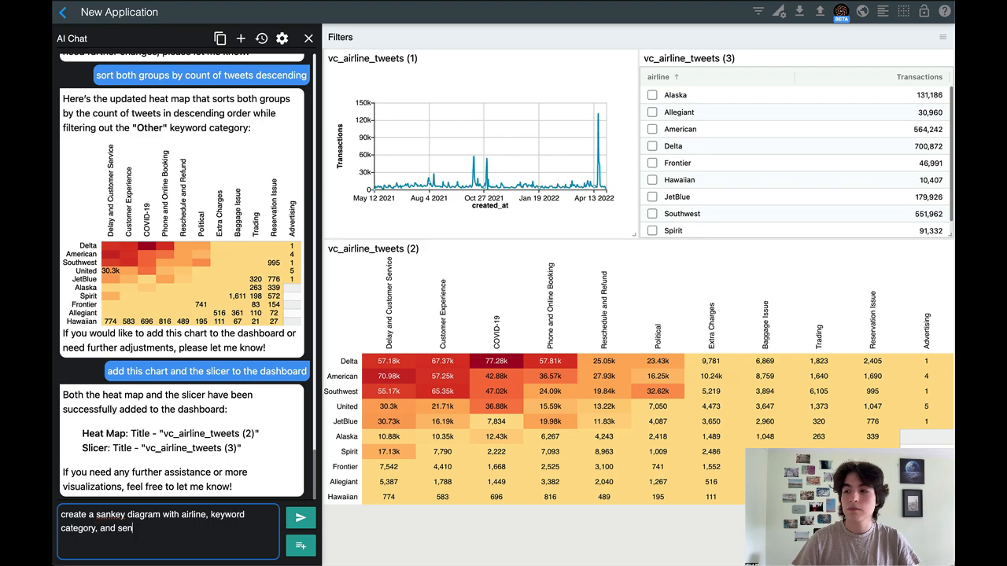
{"action": "key", "text": "Return"}
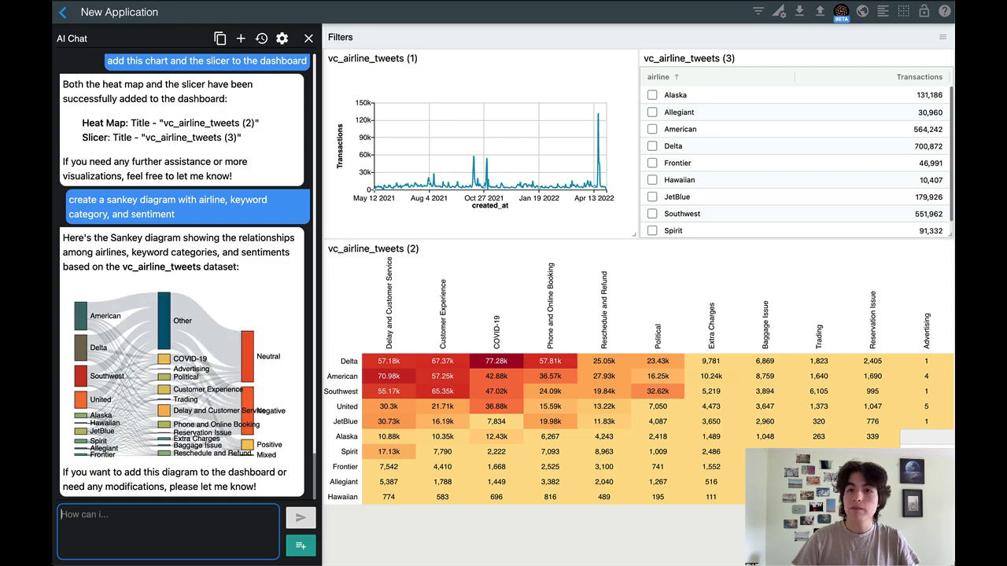
Ask the AI chat to add the Sankey diagram to the dashboard
{"action": "type", "text": "add this char"}
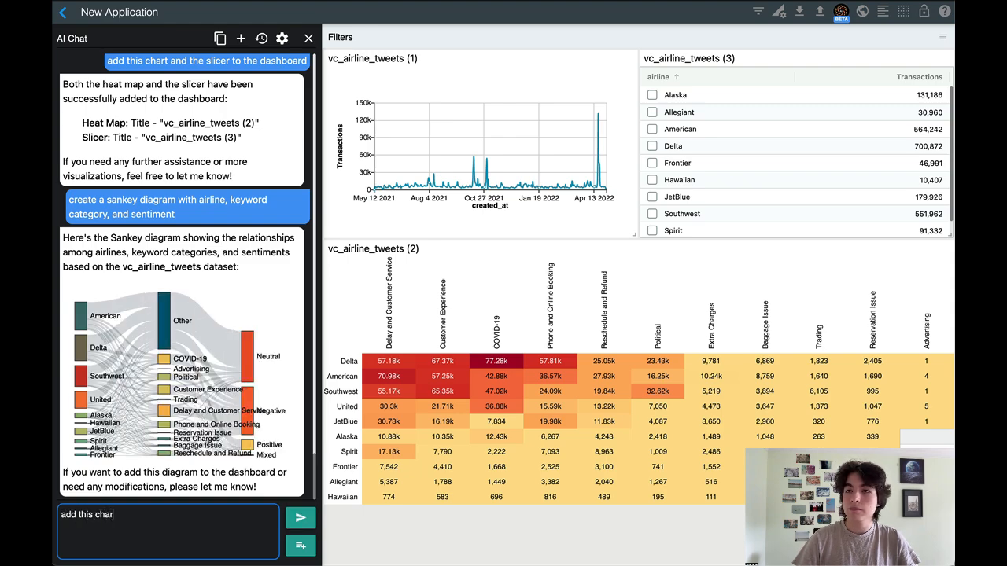
{"action": "type", "text": "t to the dashboard"}
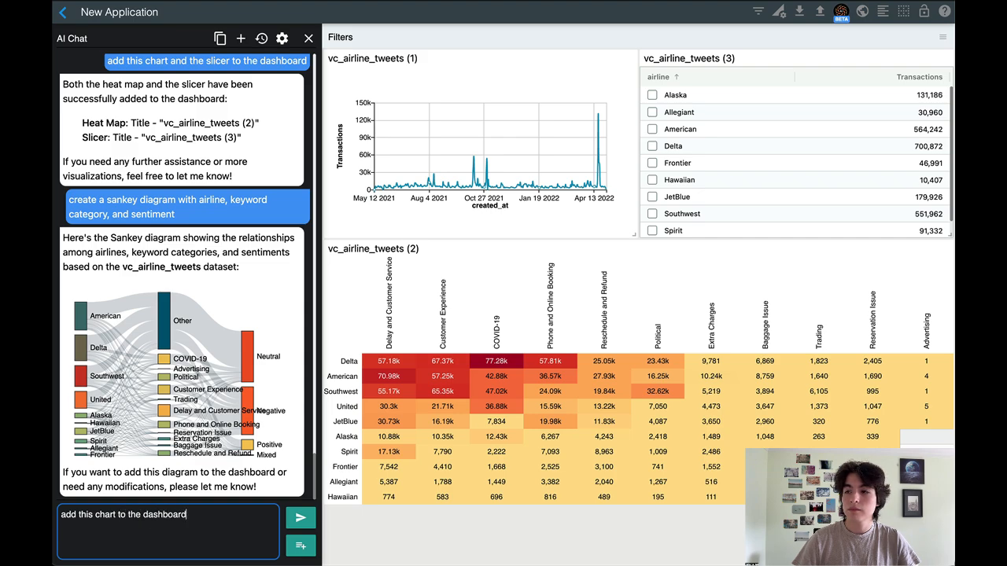
{"action": "key", "text": "Return"}
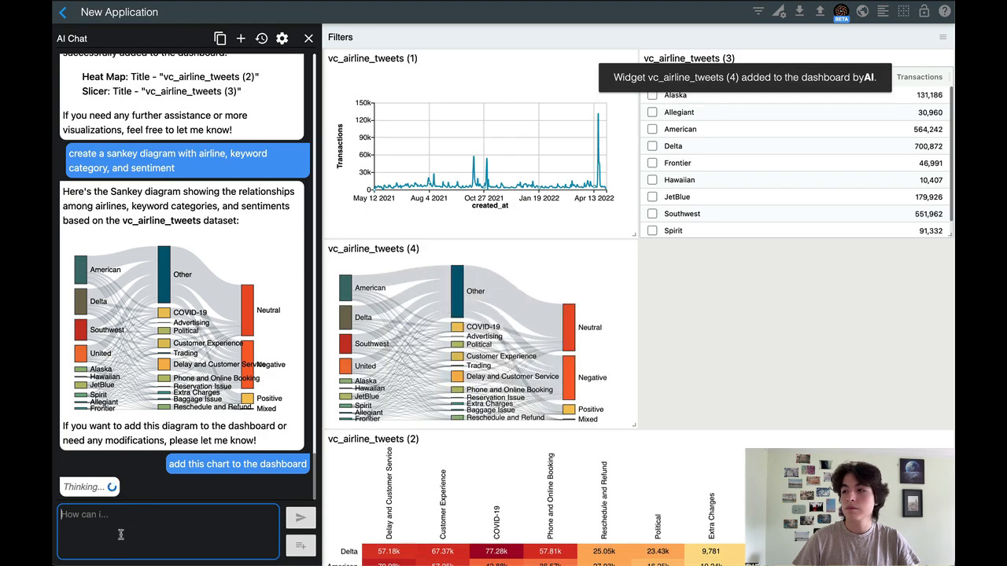
Widen the Sankey diagram to the full dashboard width and place it below the heat map
{"action": "left_click_drag", "start_coordinate": [637, 421], "coordinate": [948, 466]}
{"action": "left_click_drag", "start_coordinate": [934, 250], "coordinate": [897, 512]}
Ask the AI chat for a bar chart showing count of tweets by airline
{"action": "left_click", "coordinate": [176, 522]}
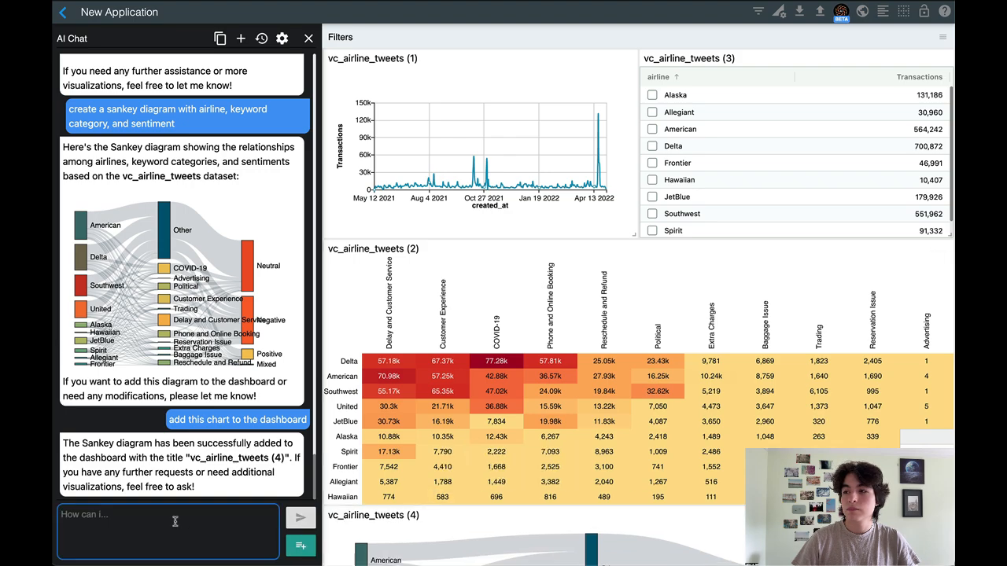
{"action": "type", "text": "show a"}
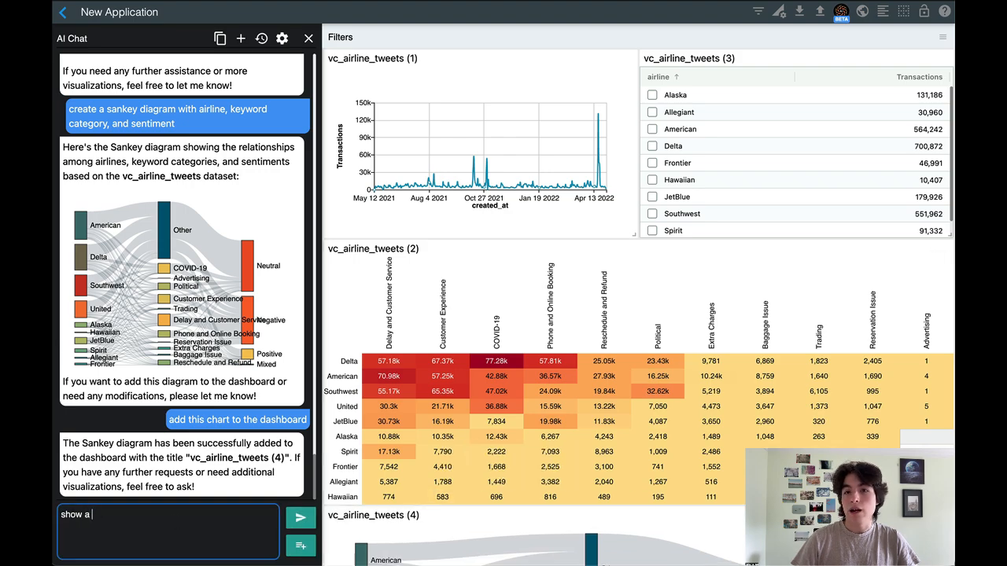
{"action": "type", "text": " bar chart showin"}
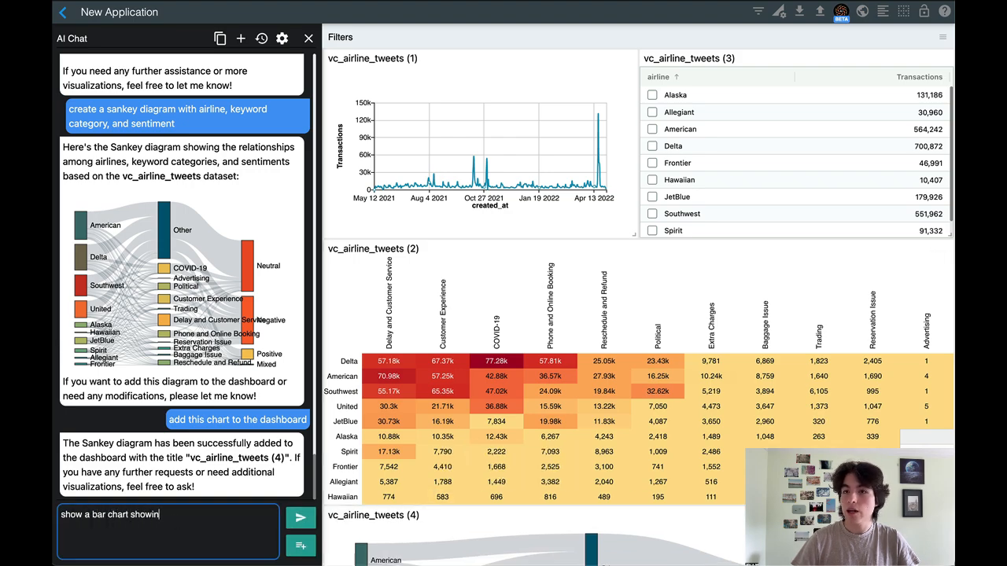
{"action": "type", "text": "g count of twee"}
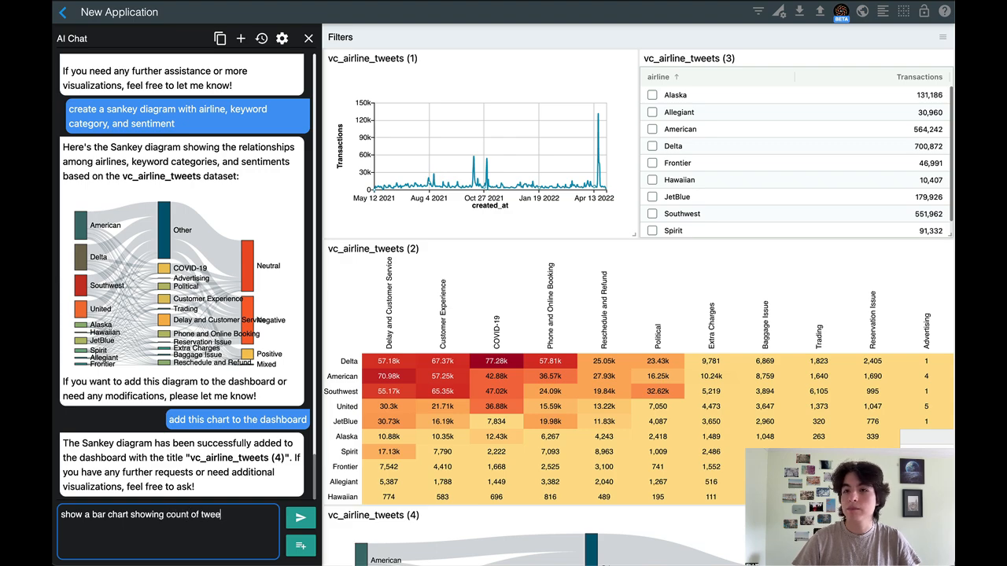
{"action": "type", "text": "ts by airline"}
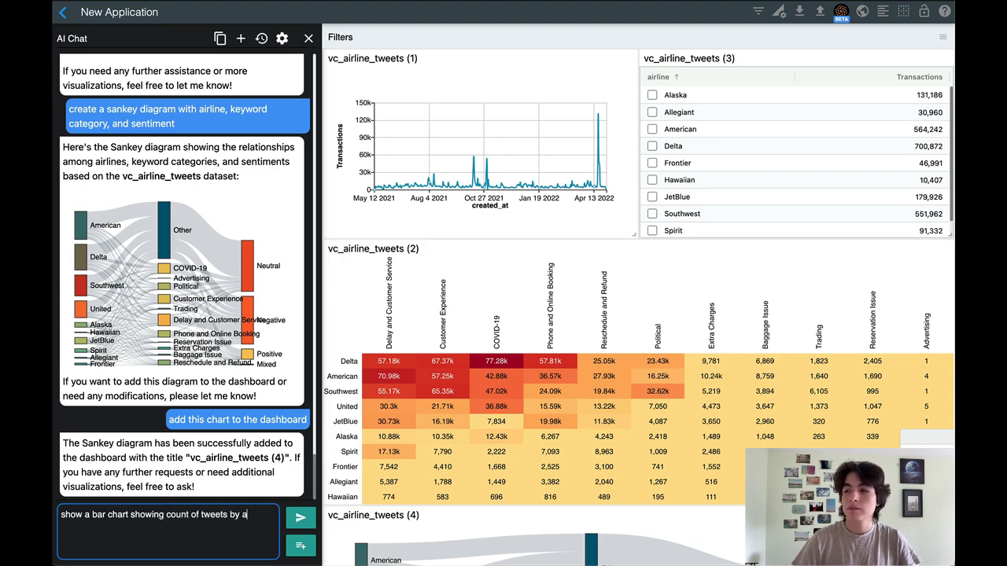
{"action": "key", "text": "Return"}
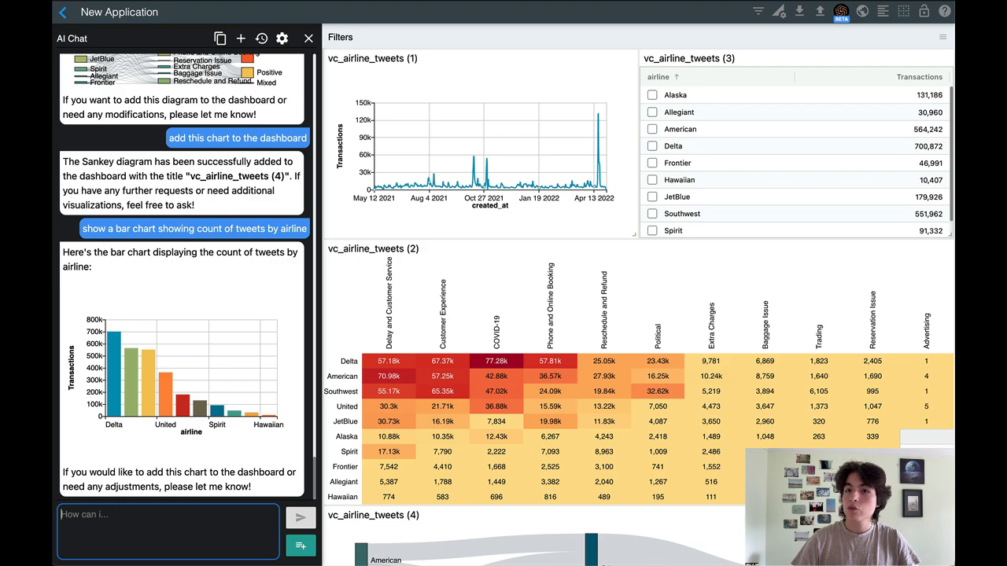
Ask the AI chat to use horizontal bars instead in the tweets-by-airline chart
{"action": "type", "text": "use"}
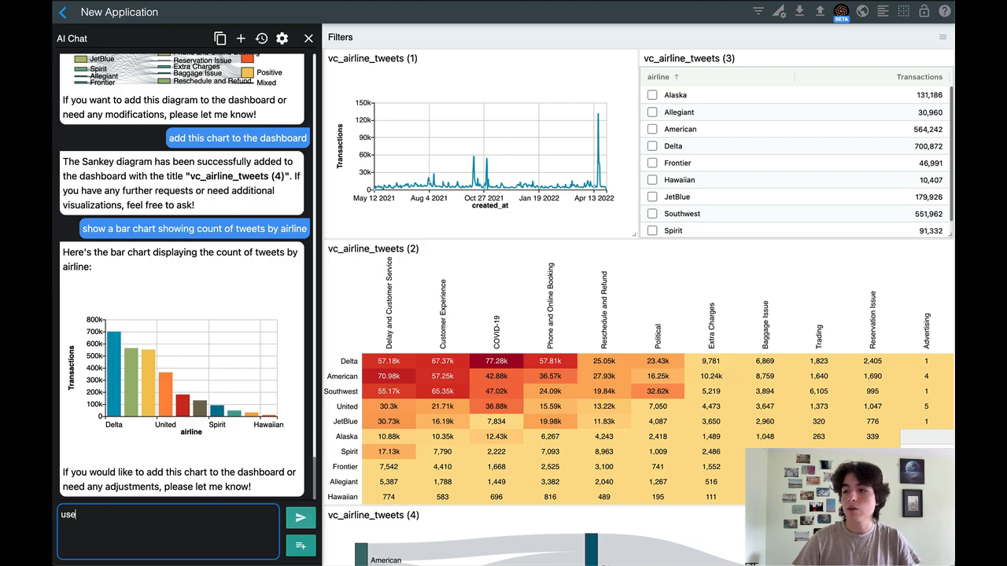
{"action": "type", "text": " horizontal bars instead"}
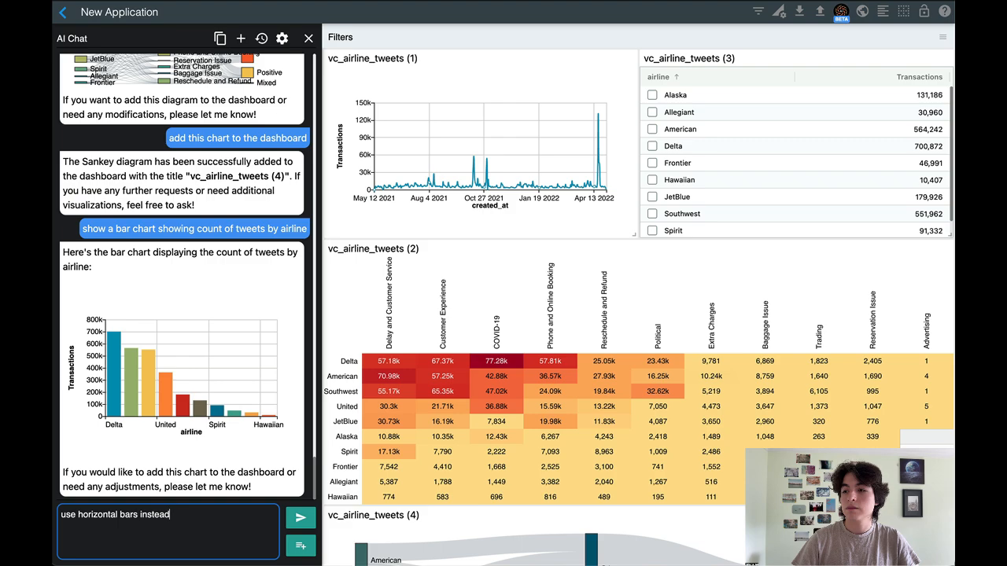
{"action": "key", "text": "Return"}
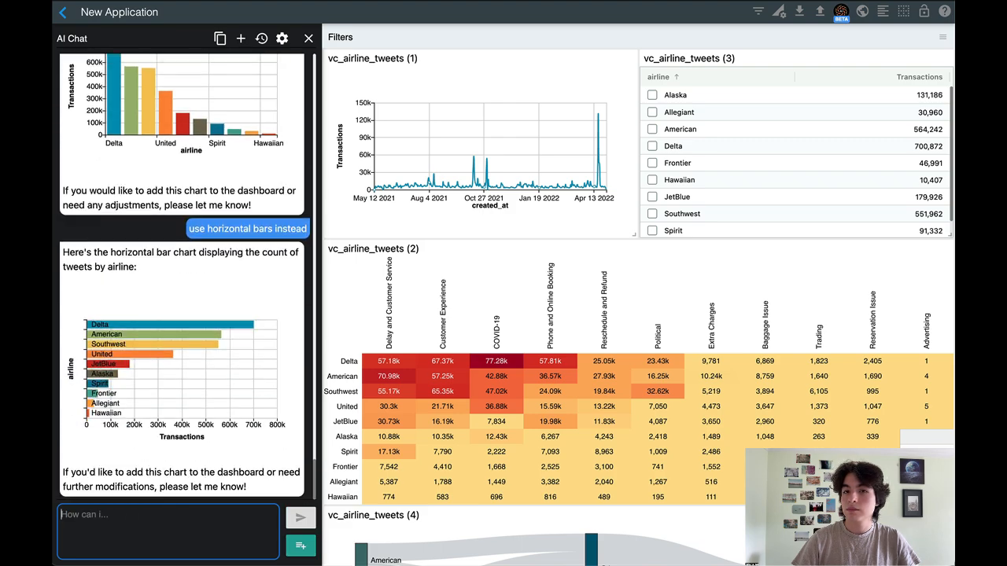
Ask the AI chat to show the code of the horizontal bar chart
{"action": "type", "text": "sh"}
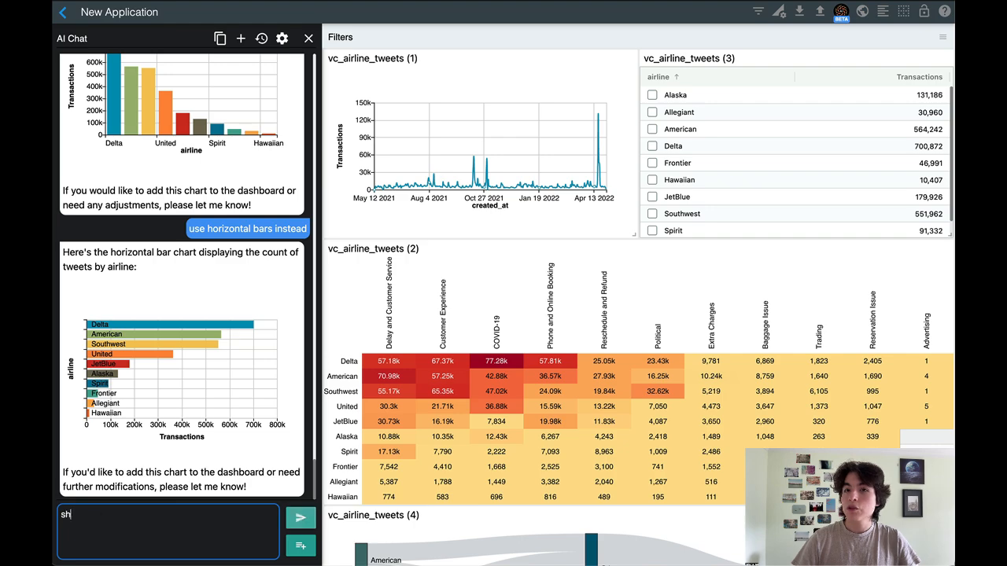
{"action": "type", "text": "ow the code of thi"}
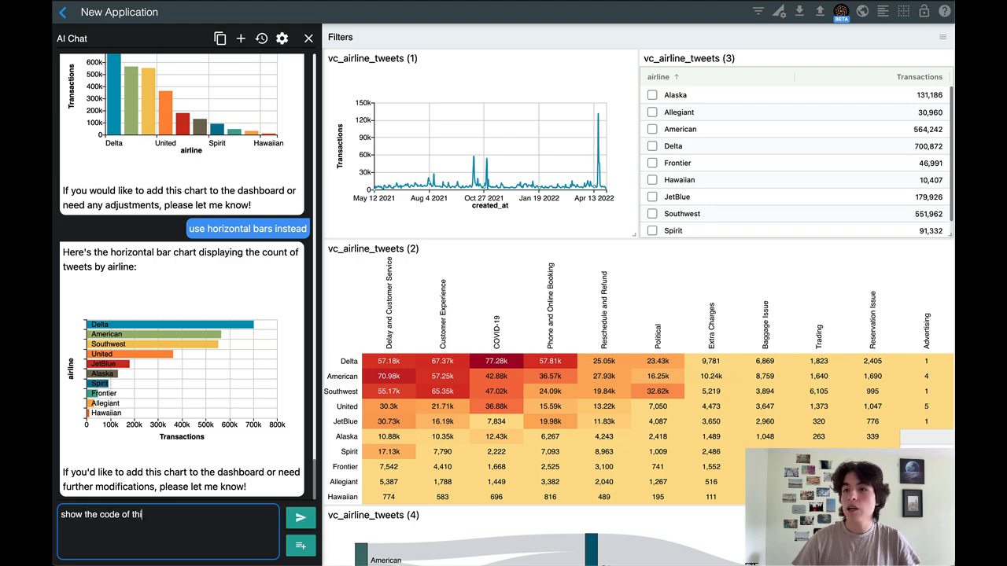
{"action": "type", "text": "s chart"}
{"action": "key", "text": "Return"}
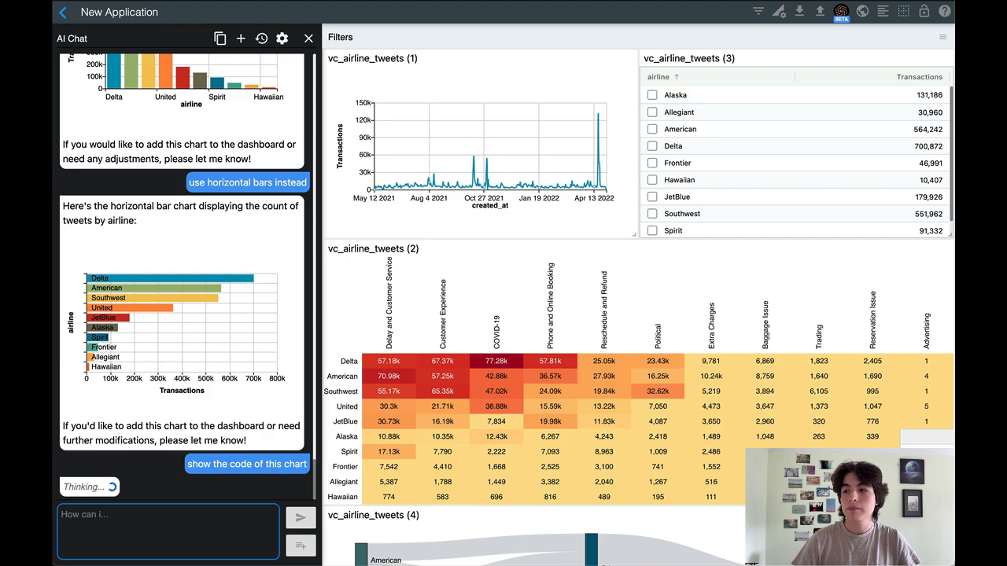
Ask the AI chat to add the horizontal tweets-by-airline bar chart to the dashboard
{"action": "type", "text": "a"}
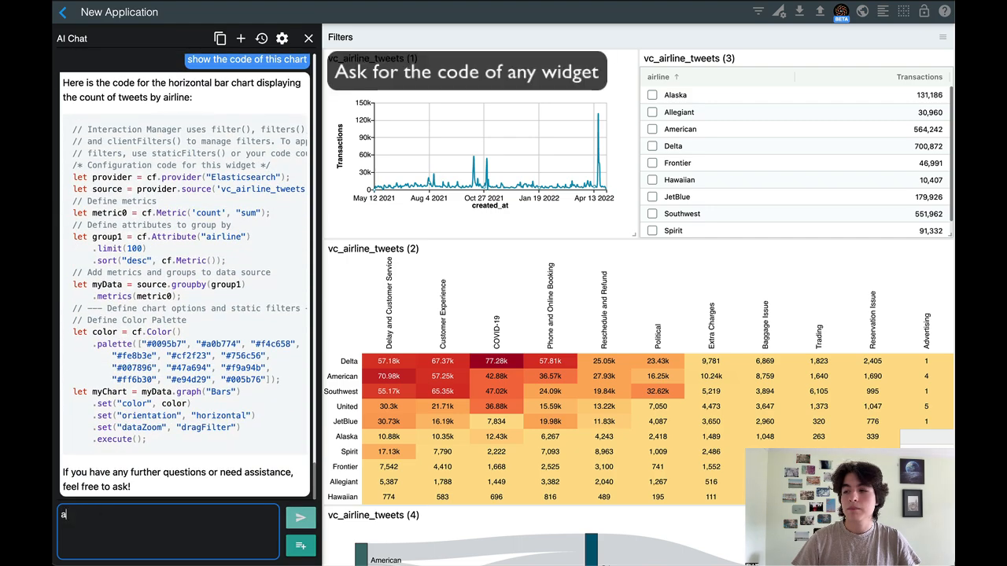
{"action": "type", "text": "dd this chart to "}
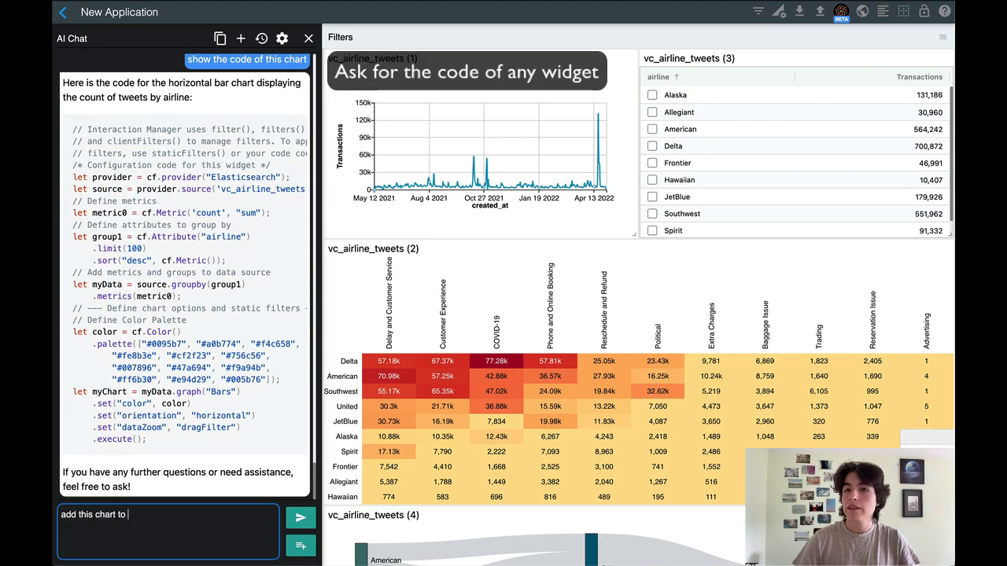
{"action": "type", "text": "the dashboard"}
{"action": "key", "text": "Return"}
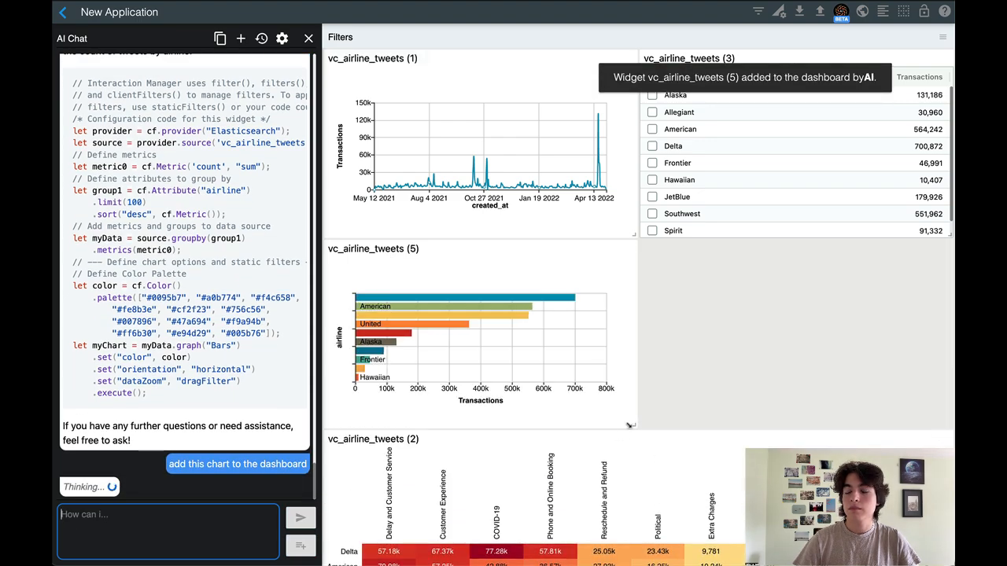
Widen the horizontal bar chart to the full dashboard width and place it directly below the heat map
{"action": "left_click_drag", "start_coordinate": [632, 425], "coordinate": [948, 468]}
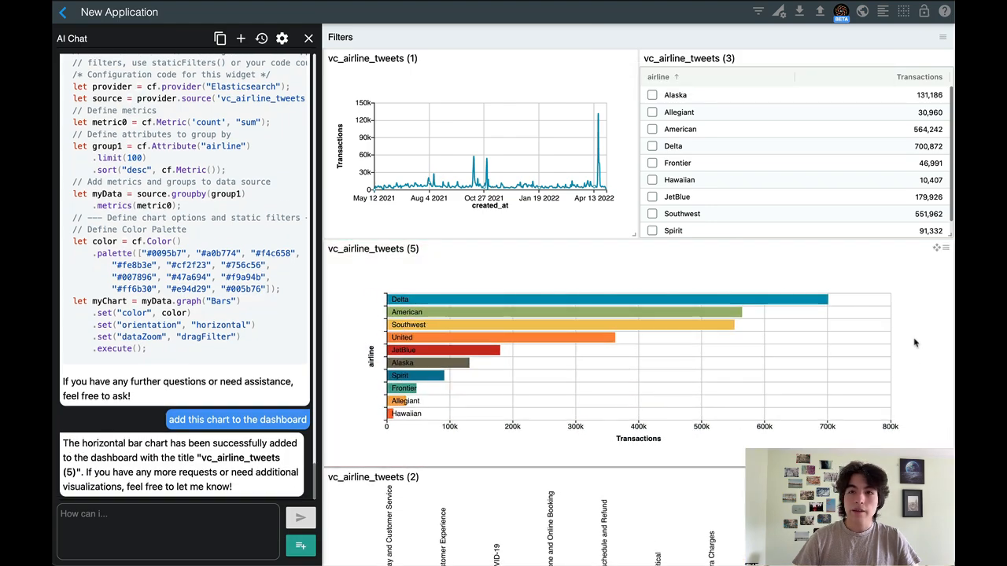
{"action": "left_click_drag", "start_coordinate": [937, 248], "coordinate": [908, 551]}
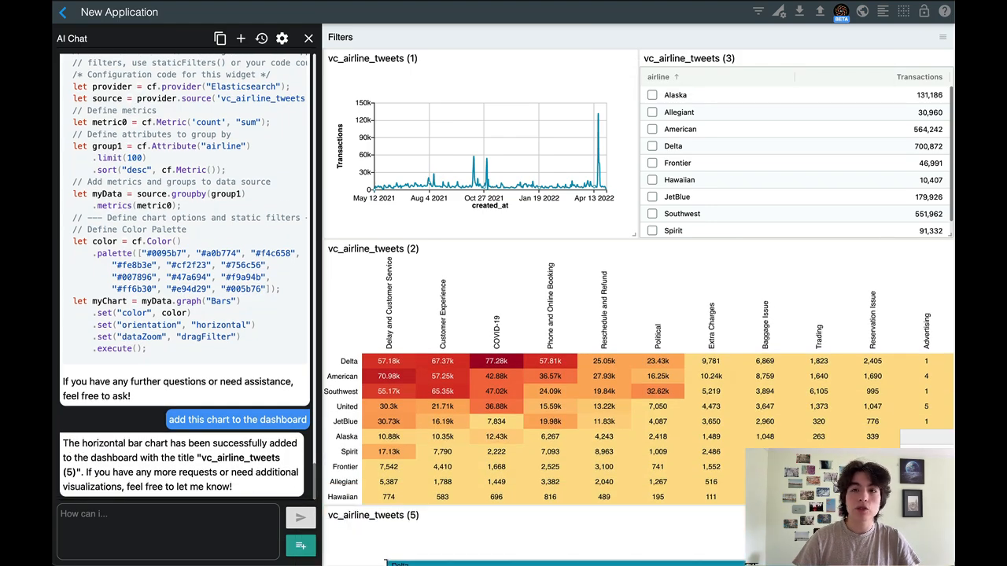
Rename the dashboard from its default title to US Airlines Tweet Analysis
{"action": "left_click", "coordinate": [141, 11]}
{"action": "type", "text": "US Airlin"}
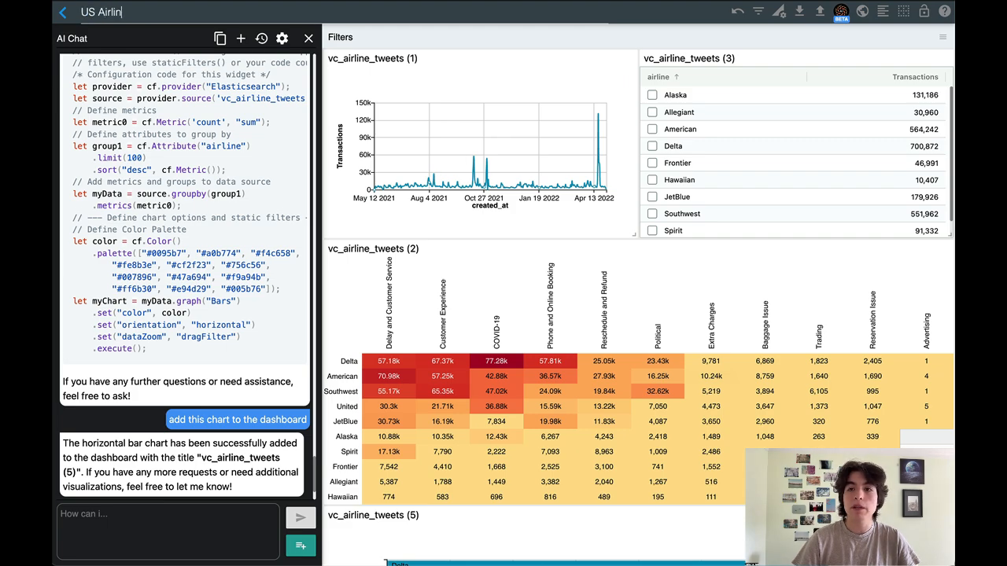
{"action": "type", "text": "es Tweet Analysis"}
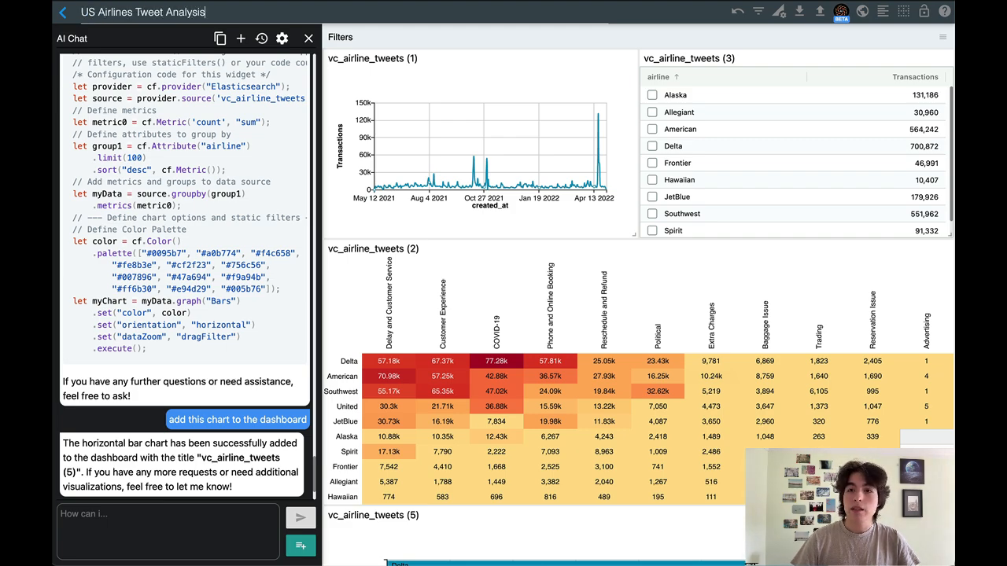
{"action": "key", "text": "Return"}
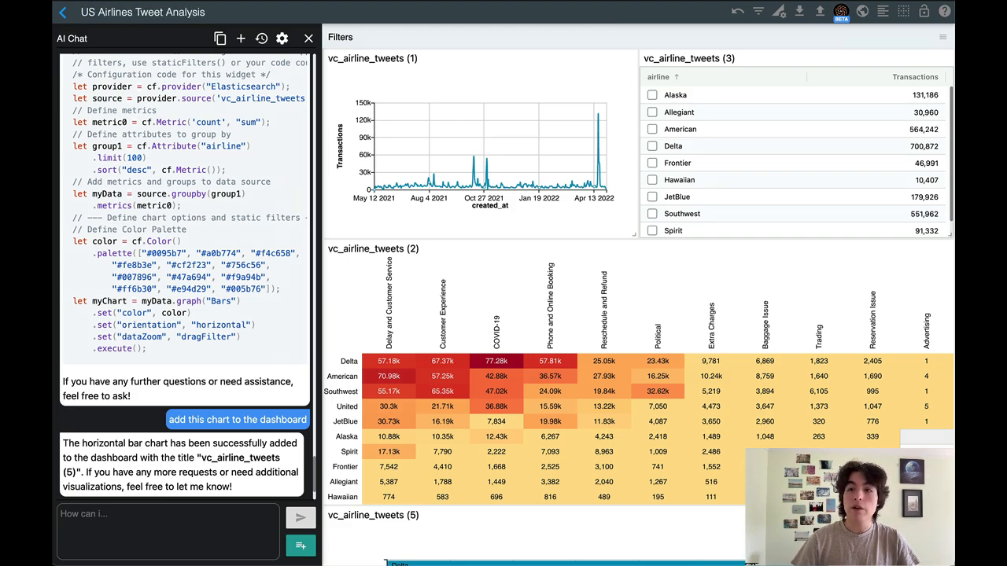